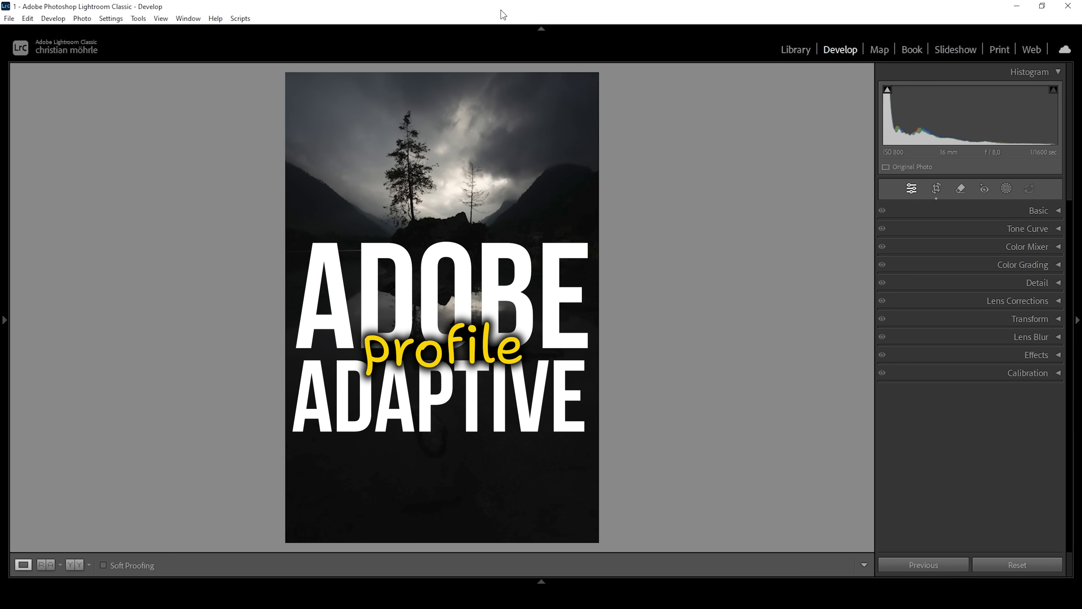
Change the photo's profile to Adaptive Color.
left_click(1047, 209)
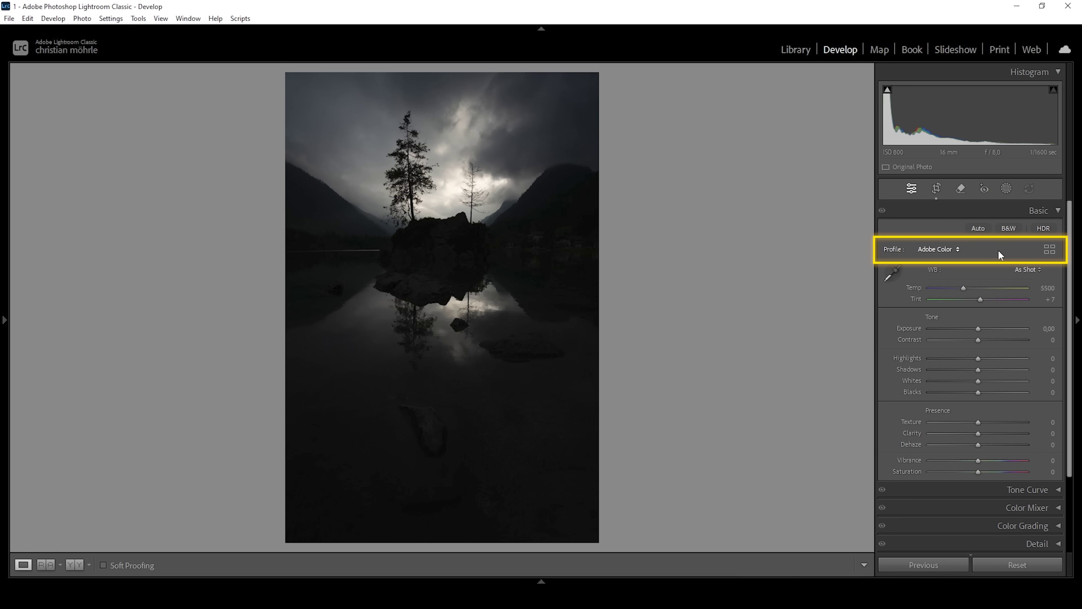
left_click(959, 249)
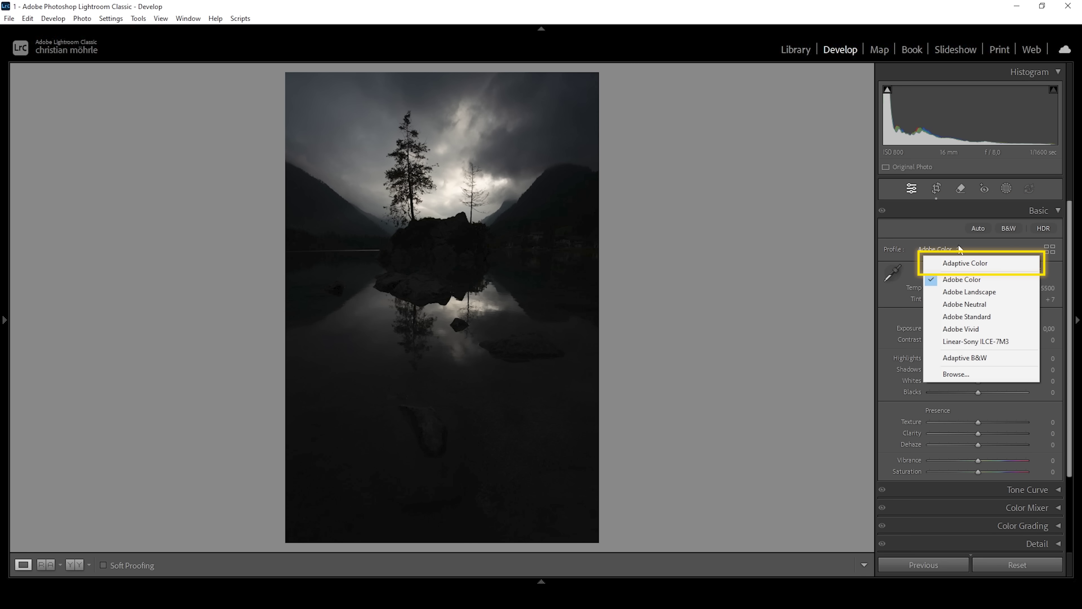
left_click(966, 263)
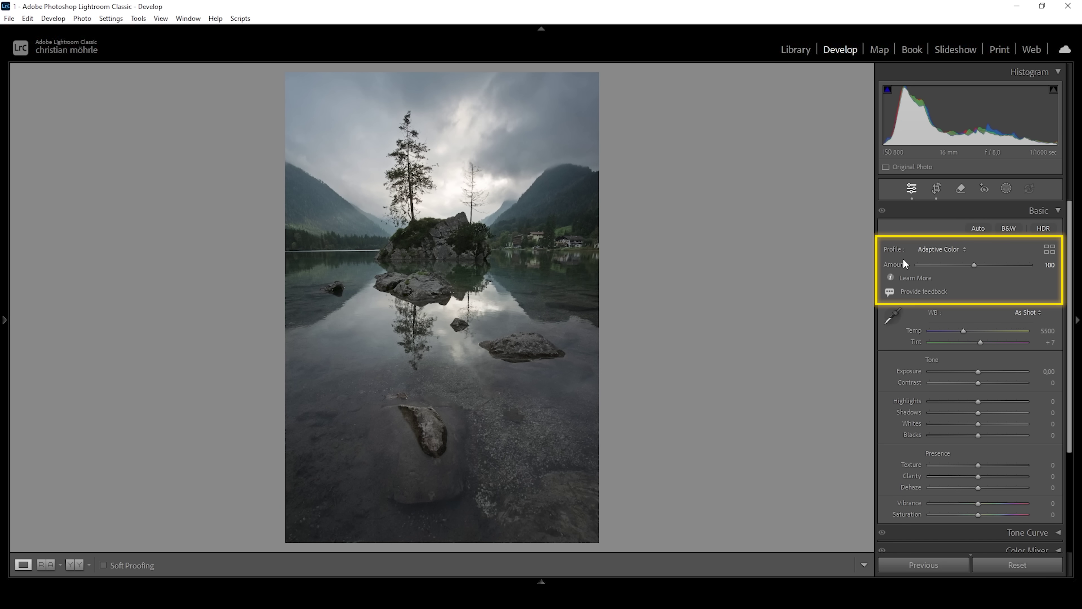
Try the Adaptive Color profile at amounts of 0 and 200, resetting it to the default amount of 100.
left_click_drag(974, 264, 891, 265)
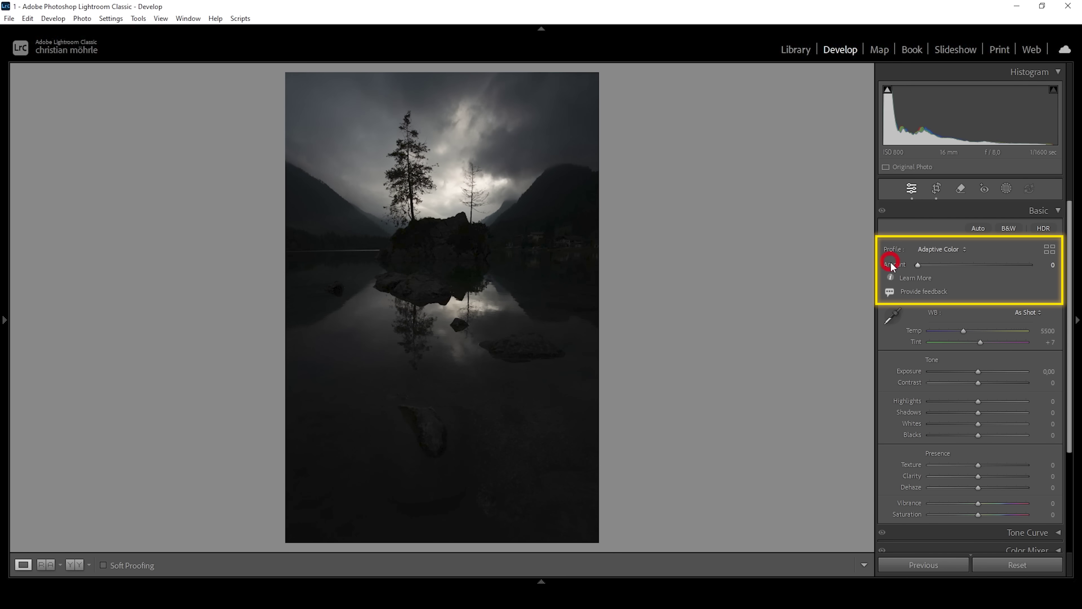
double_click(918, 264)
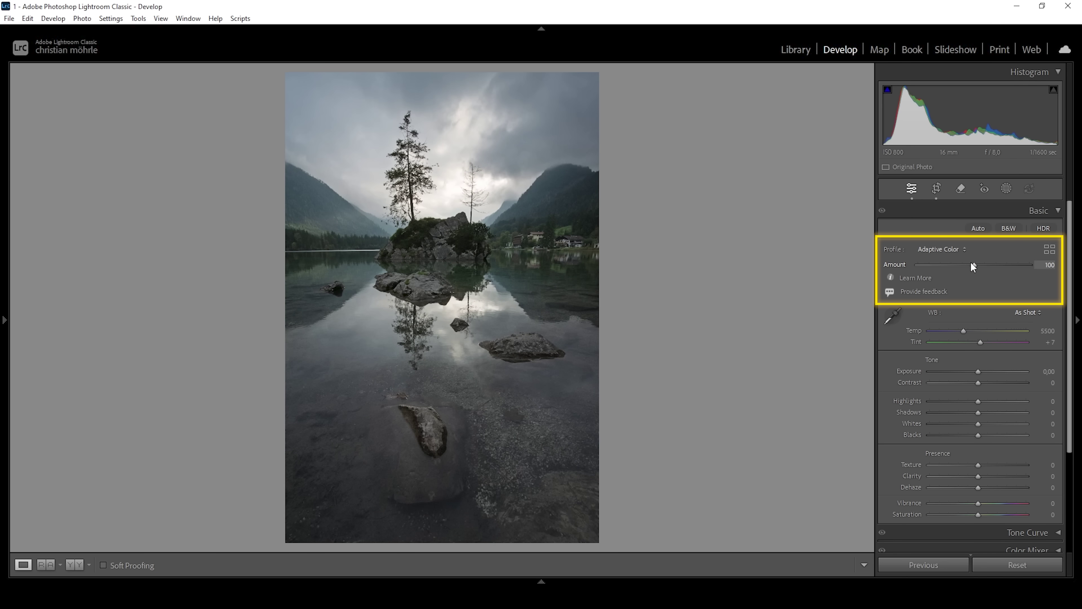
left_click_drag(975, 265, 1040, 265)
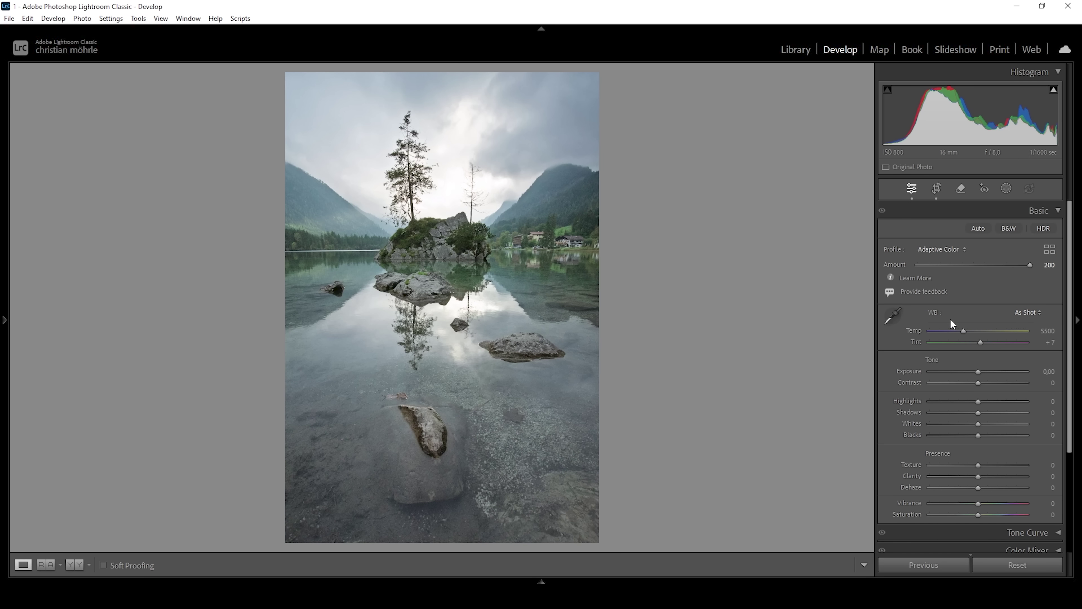
double_click(1029, 264)
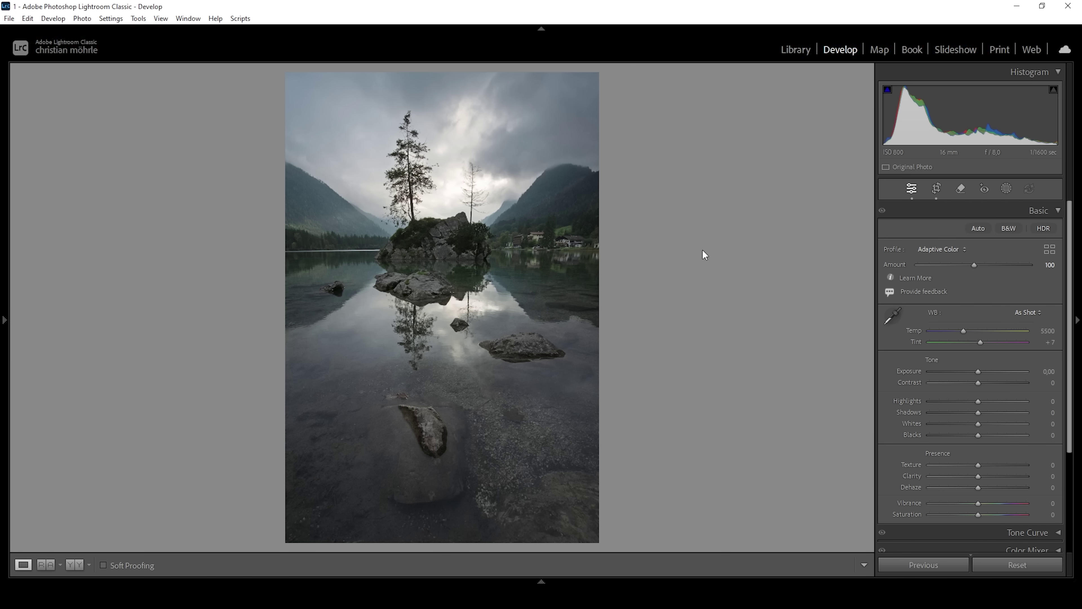
Inspect the noise on the mountainside behind the houses and apply Denoise to the photo with an amount of 31.
left_click(549, 204)
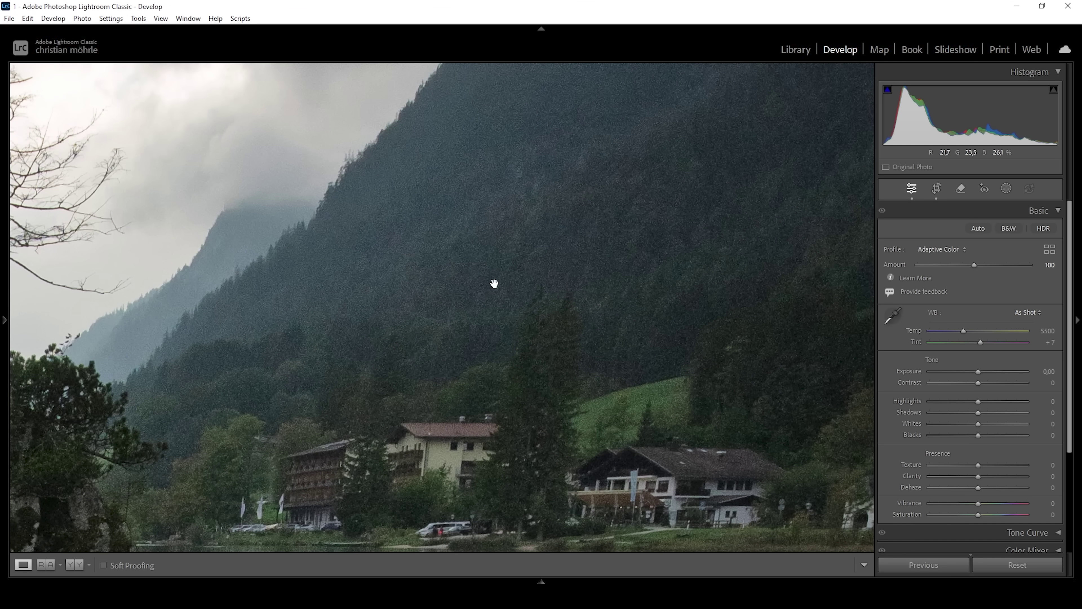
left_click(572, 286)
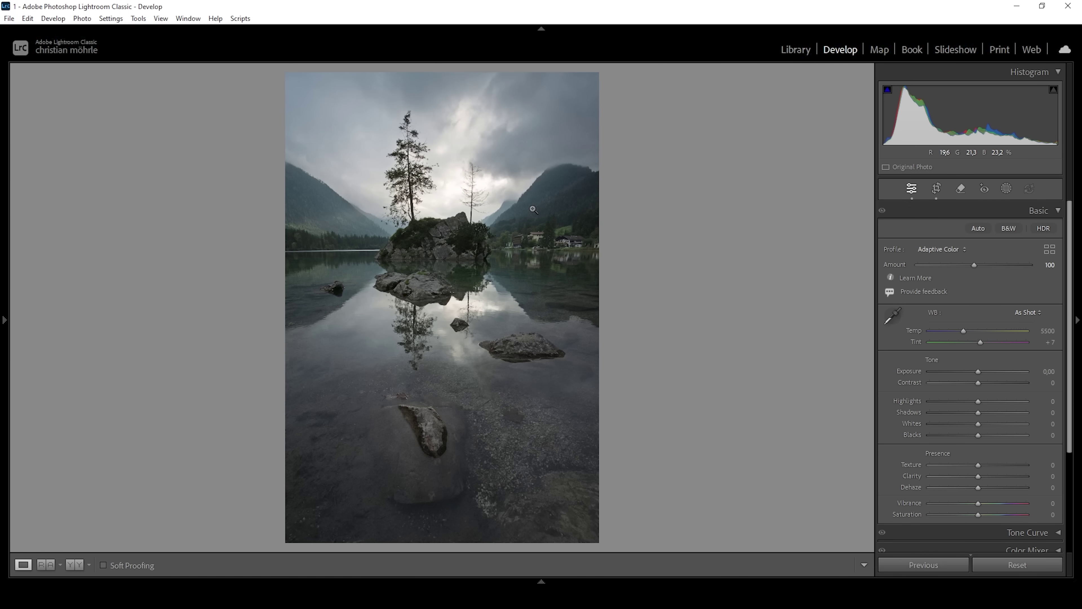
left_click(1047, 212)
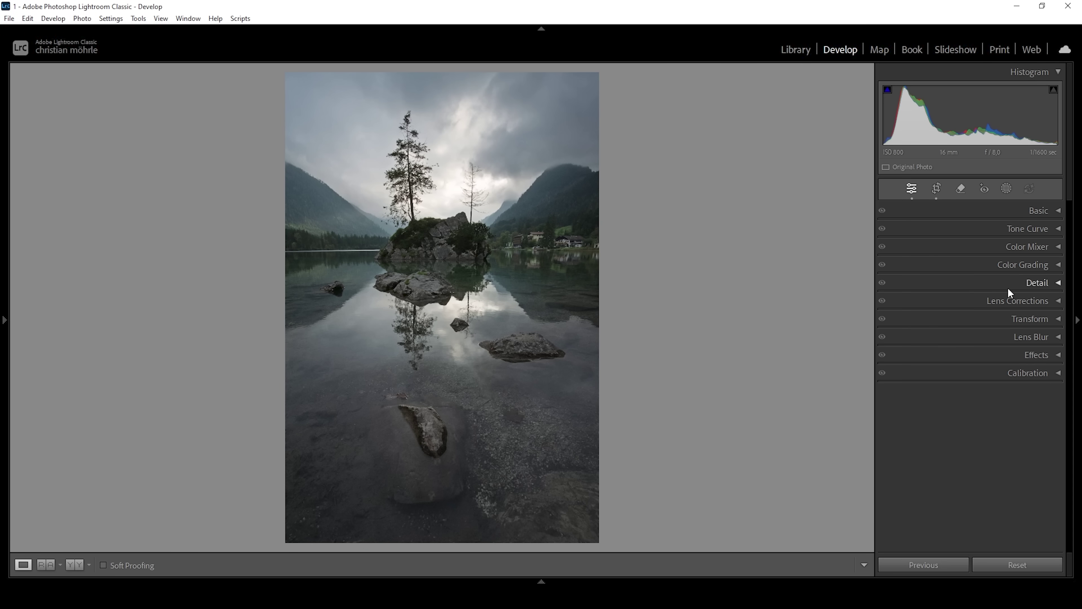
left_click(1016, 289)
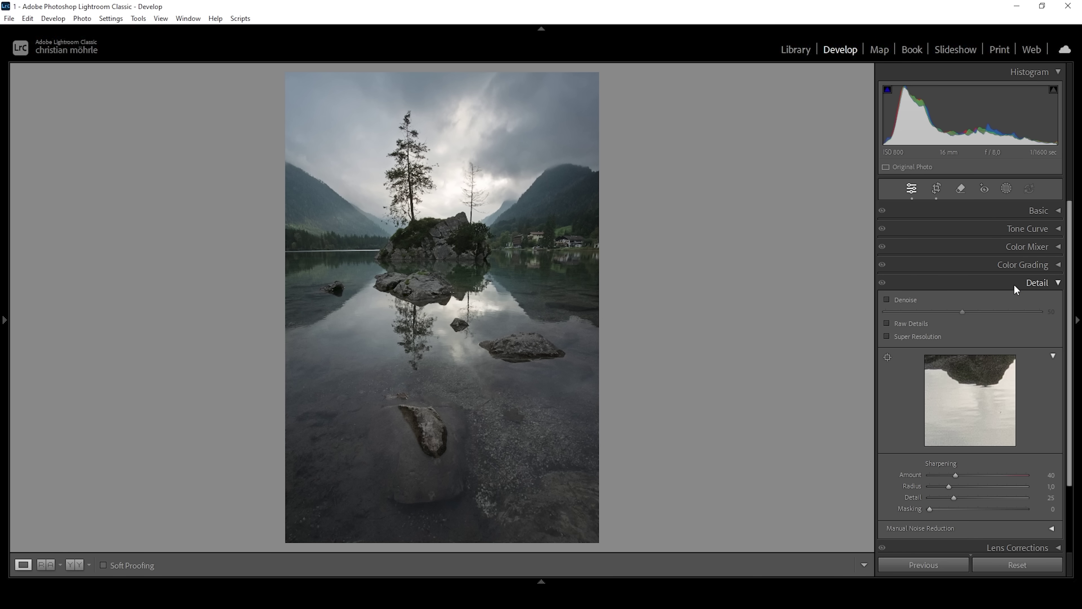
left_click(913, 301)
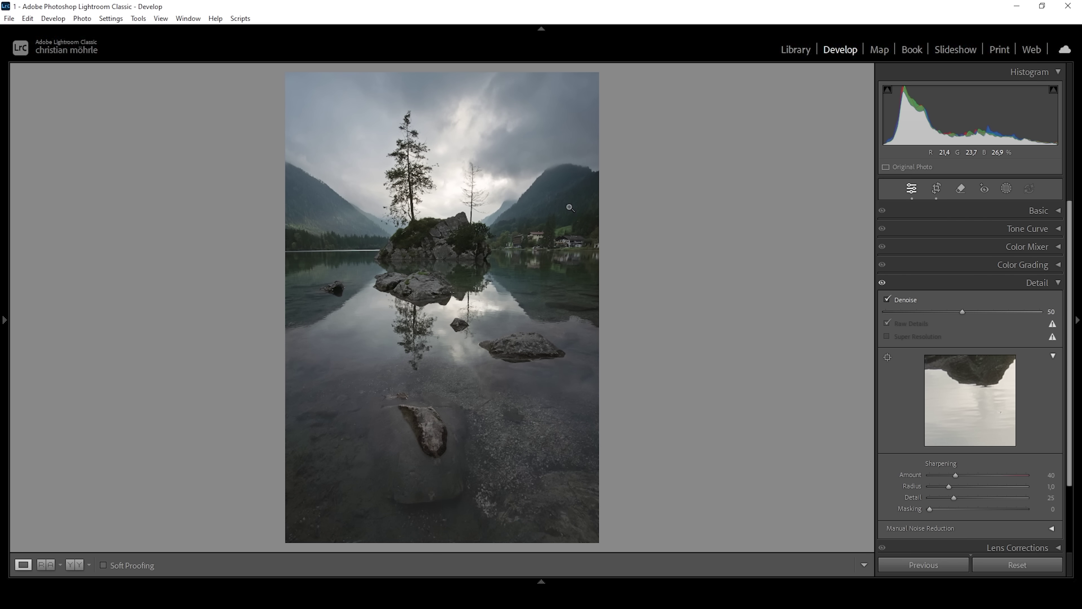
left_click(540, 199)
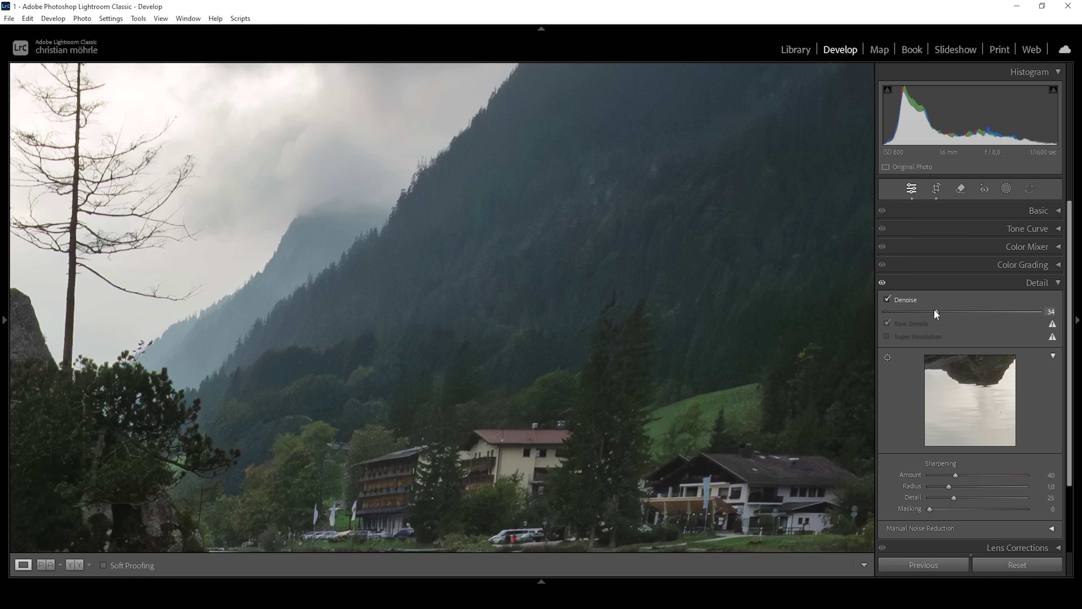
left_click_drag(936, 314, 930, 310)
left_click(521, 232)
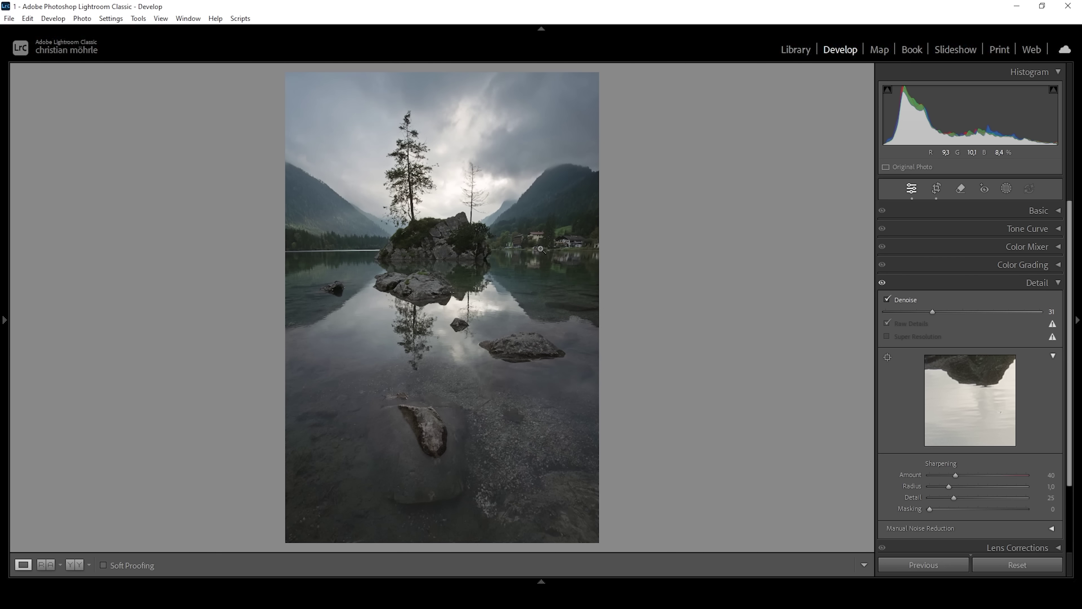
left_click(980, 282)
Compare the edited photo side by side with the dark reference photo and return to the single-photo view.
left_click(46, 565)
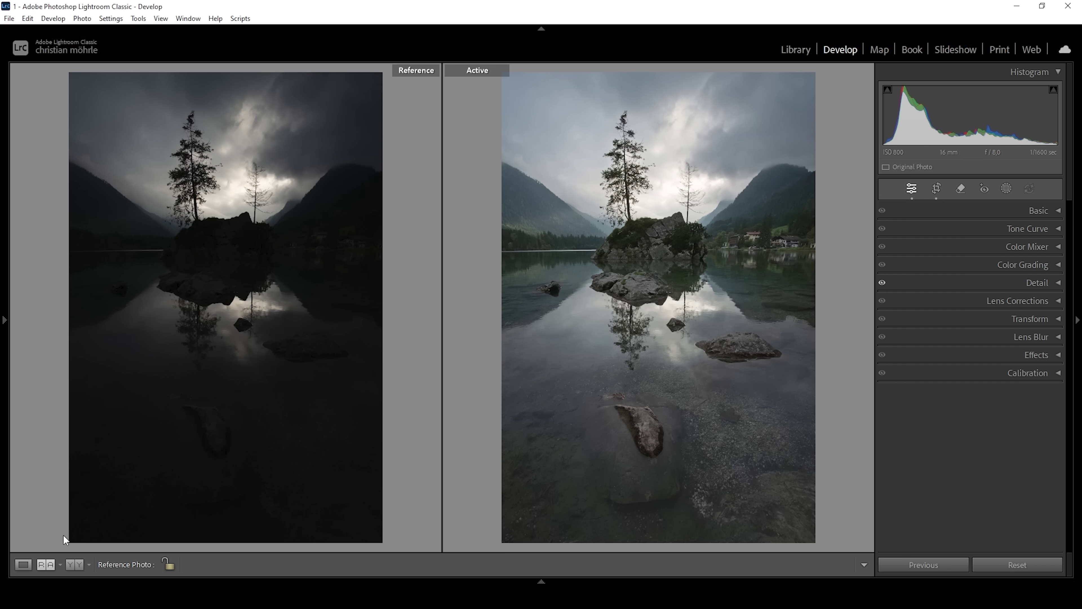
left_click(23, 565)
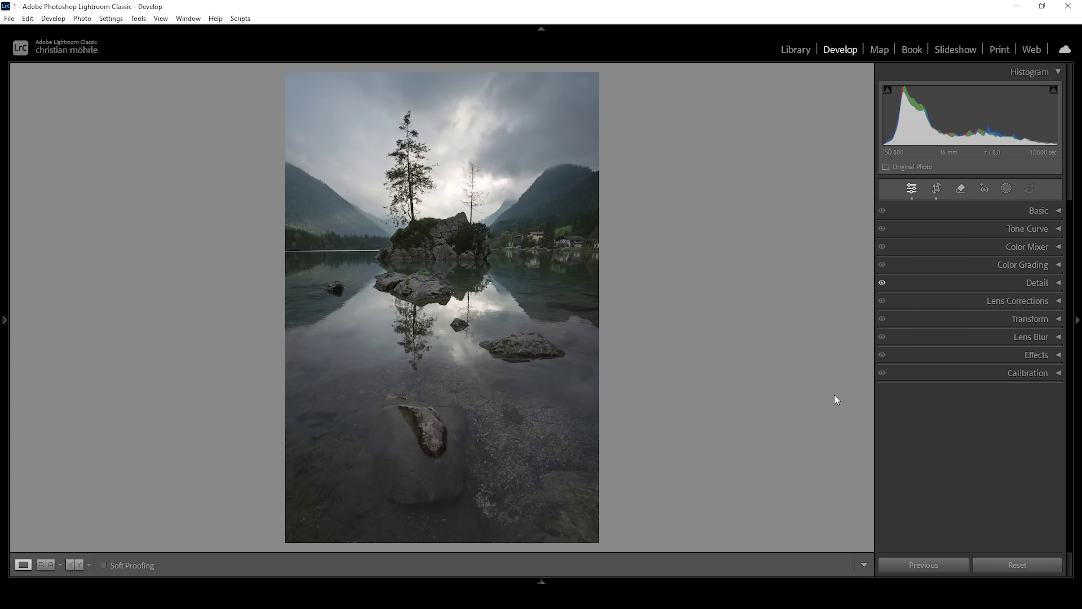
Adjust the photo's tone to exposure −0.50, highlights −30, shadows +14, blacks +14 and whites +44.
left_click(1053, 209)
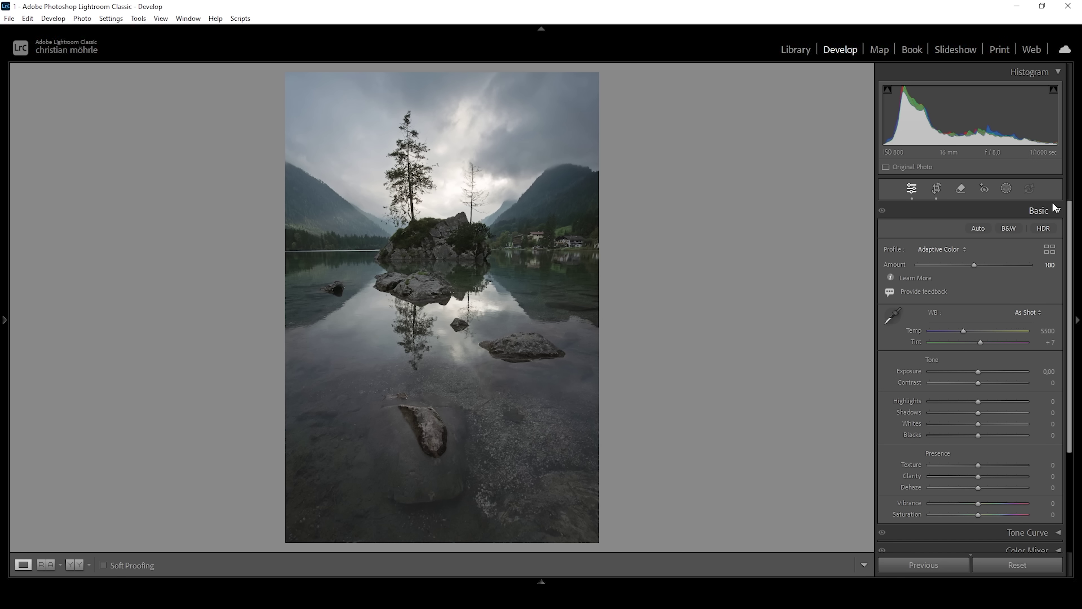
left_click_drag(978, 372, 971, 368)
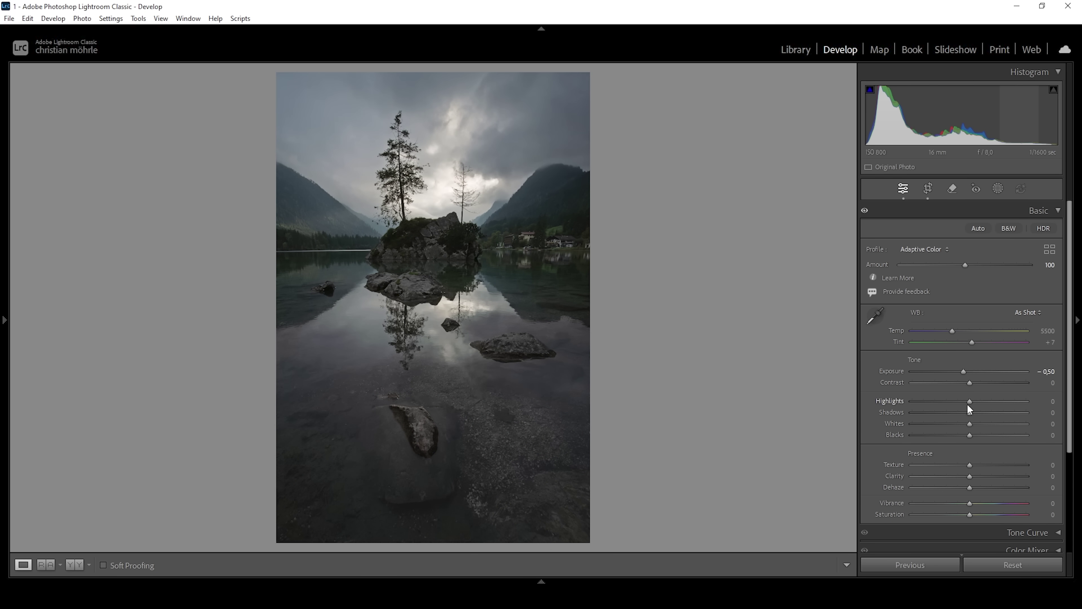
mouse_move(967, 401)
left_mouse_down()
mouse_move(953, 406)
mouse_move(979, 413)
left_mouse_up()
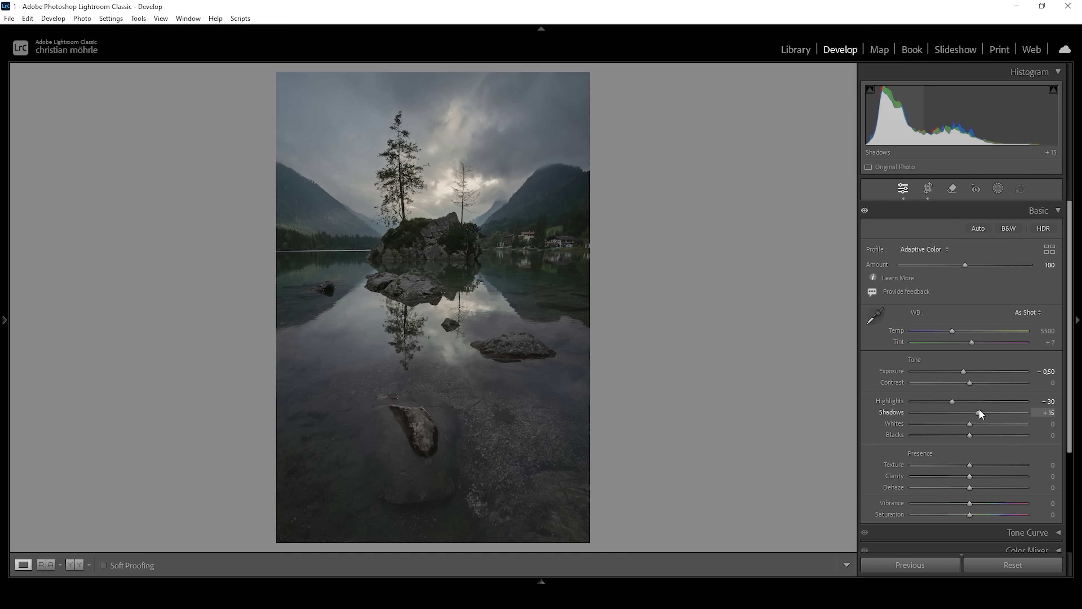
left_click_drag(979, 411, 979, 412)
left_click_drag(971, 435, 980, 438)
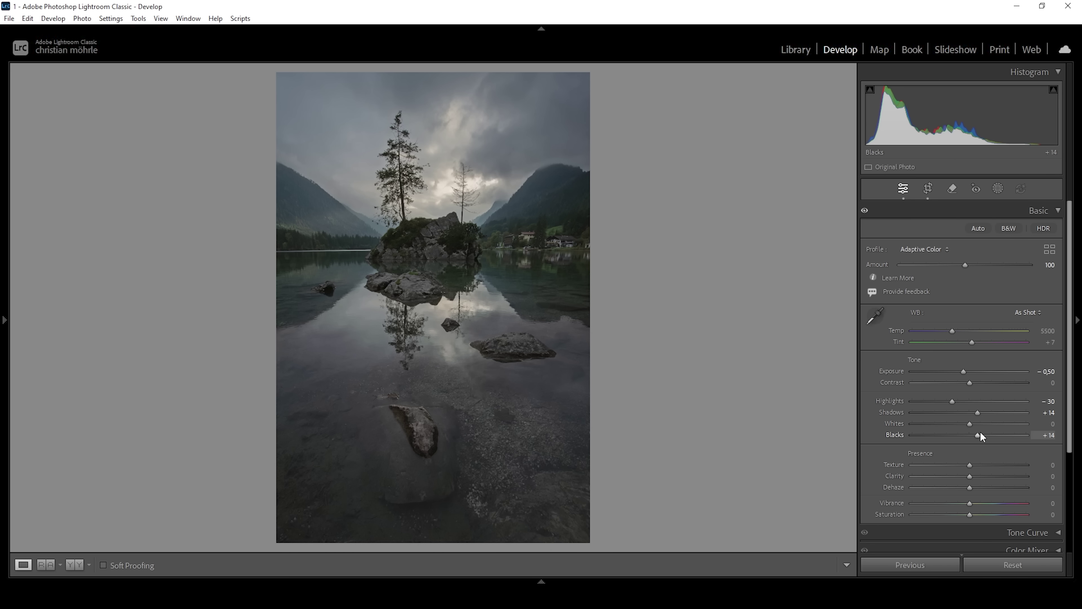
left_click_drag(959, 423, 994, 423)
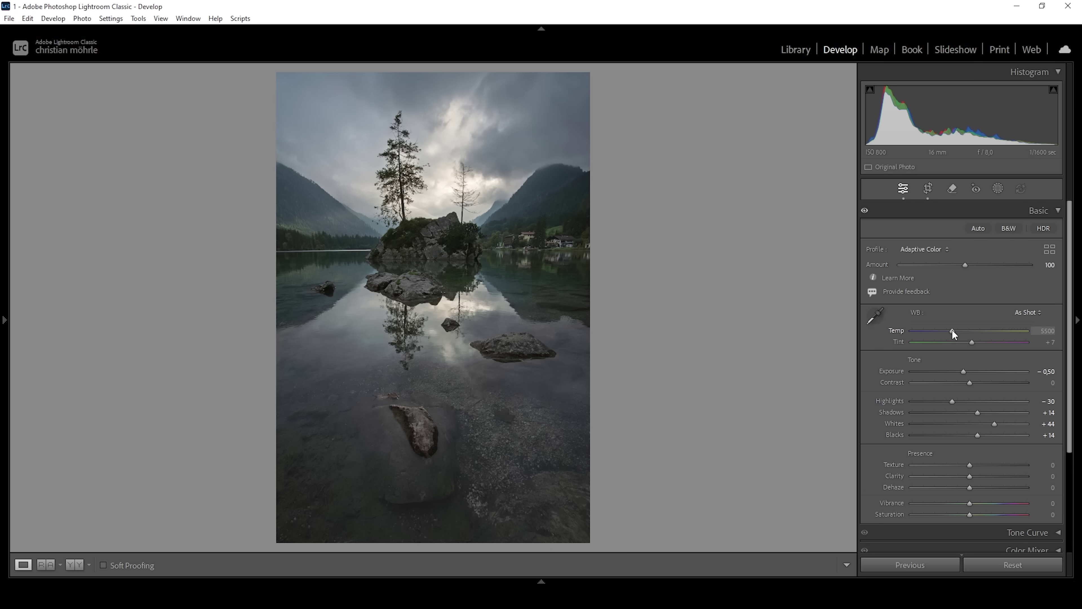
Set the white balance to temperature 5350 and tint +2, and the presence to texture +5, clarity −10 and dehaze −5.
left_click_drag(951, 329, 950, 334)
left_click_drag(949, 329, 950, 329)
left_click_drag(972, 343, 971, 344)
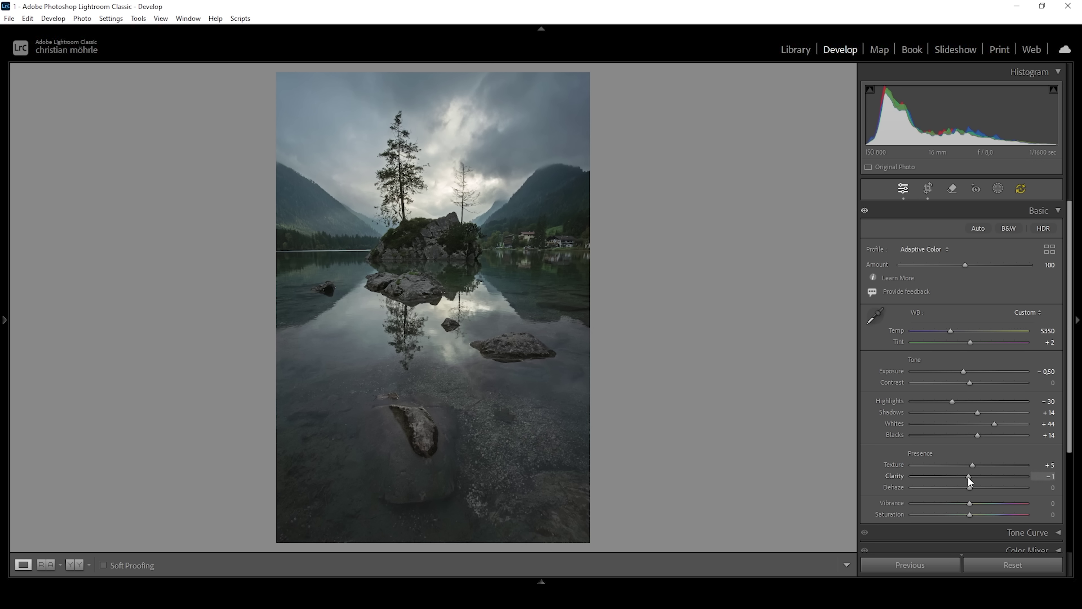
left_click_drag(968, 476, 963, 477)
left_click_drag(968, 487, 967, 489)
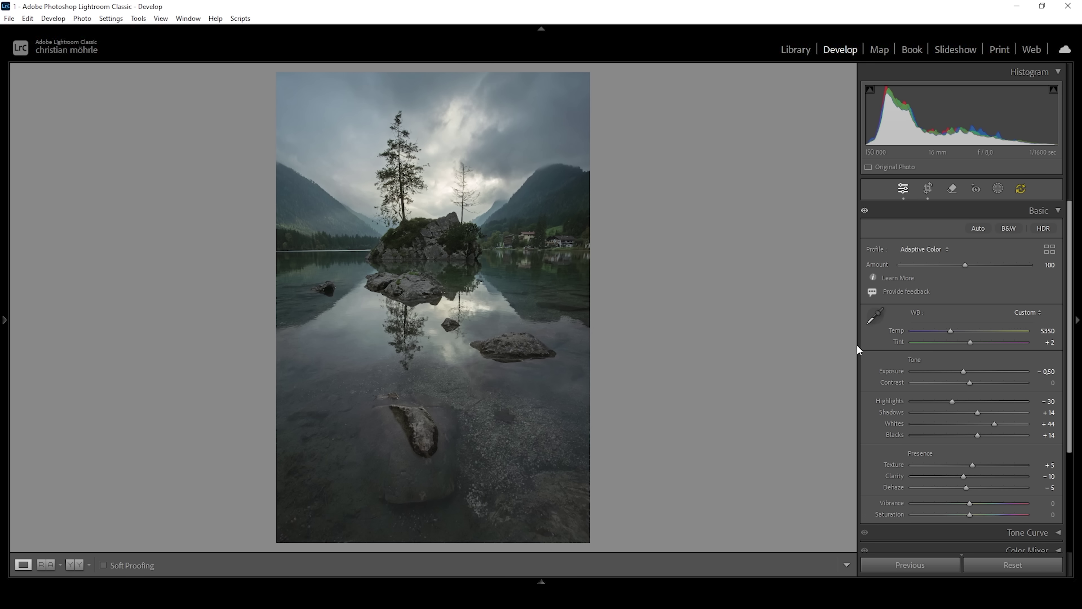
Add a linear gradient mask from the photo's upper edge down to the mountains, with exposure −0.45 and blacks −14.
left_click(999, 189)
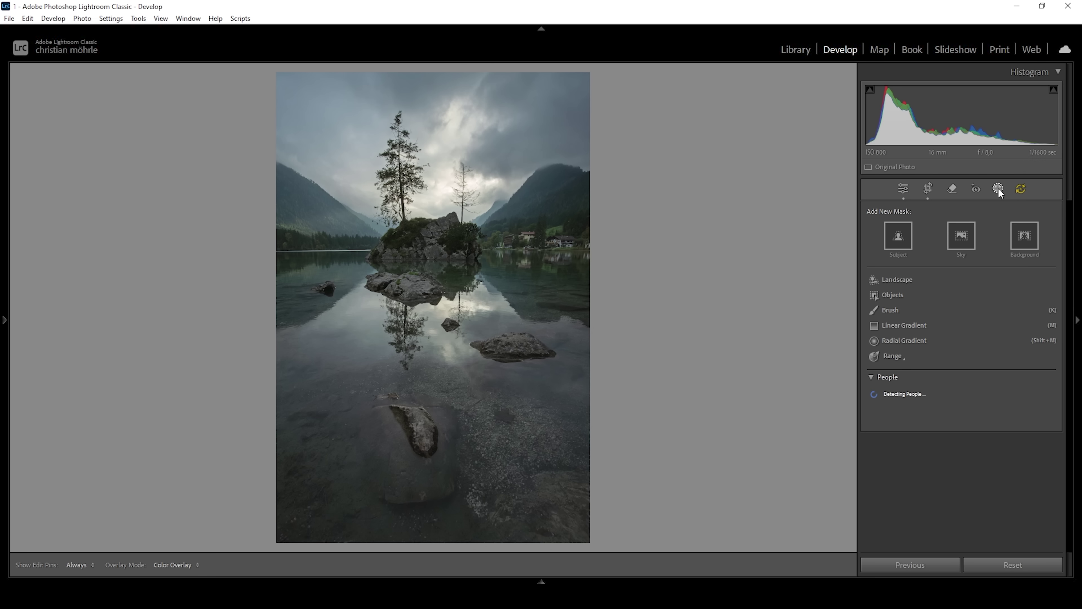
left_click(919, 325)
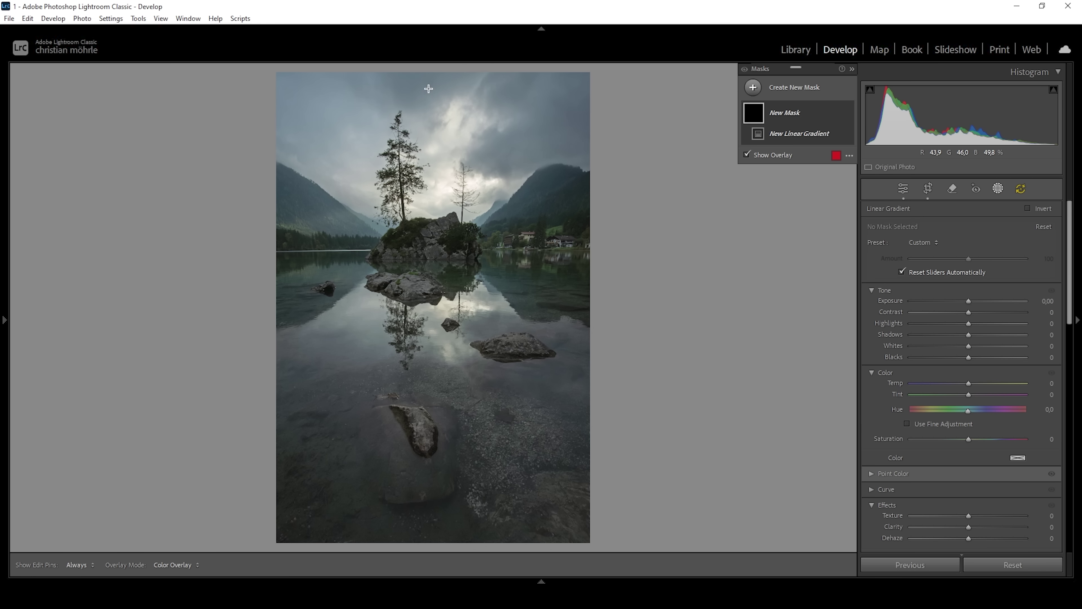
left_click_drag(429, 90, 439, 195)
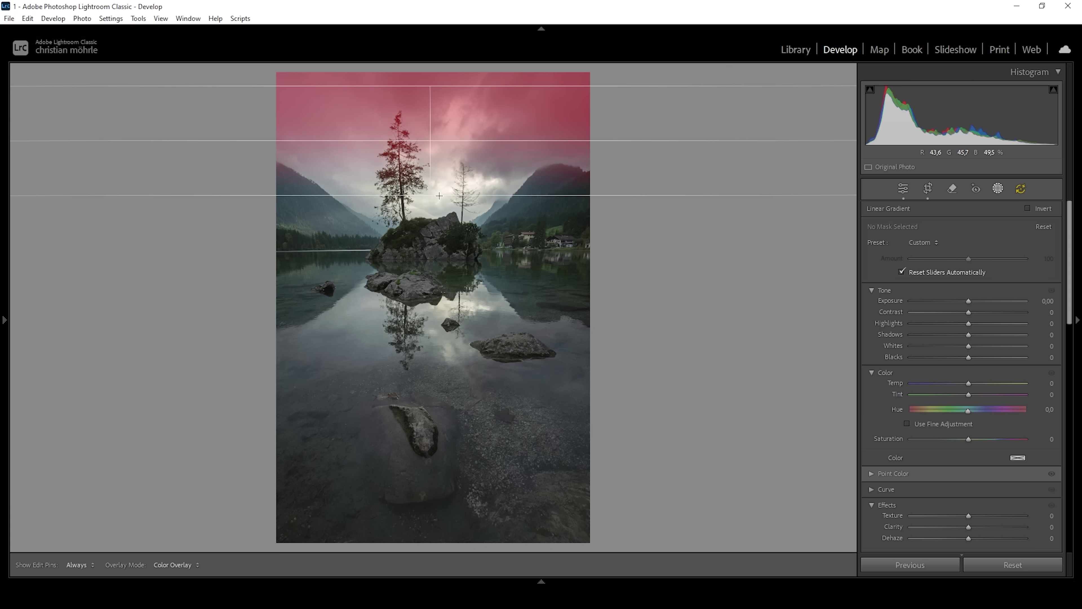
left_click_drag(431, 85, 439, 69)
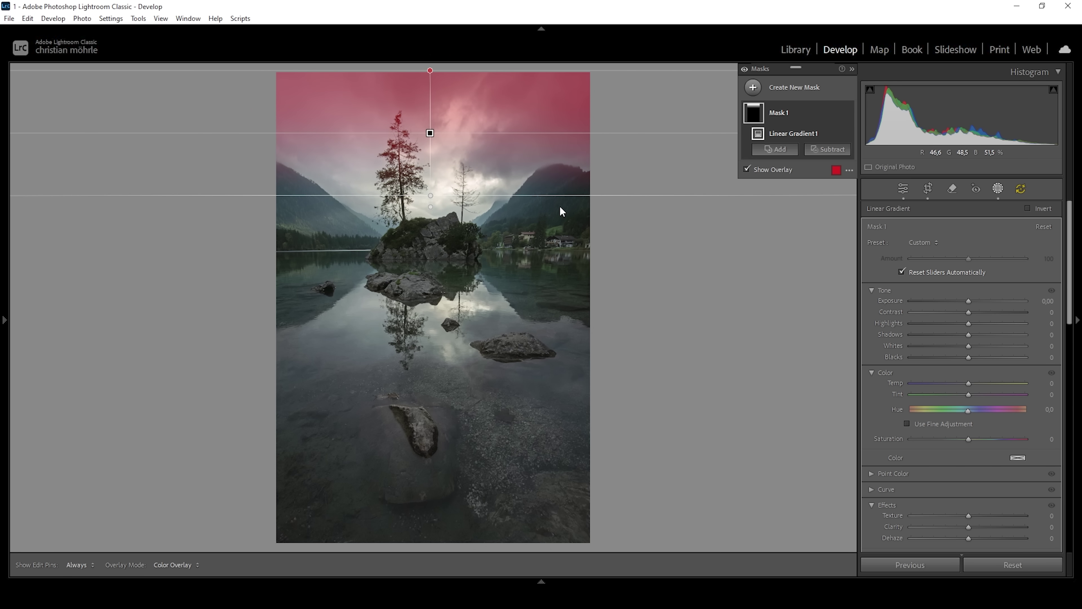
left_click_drag(969, 299, 962, 299)
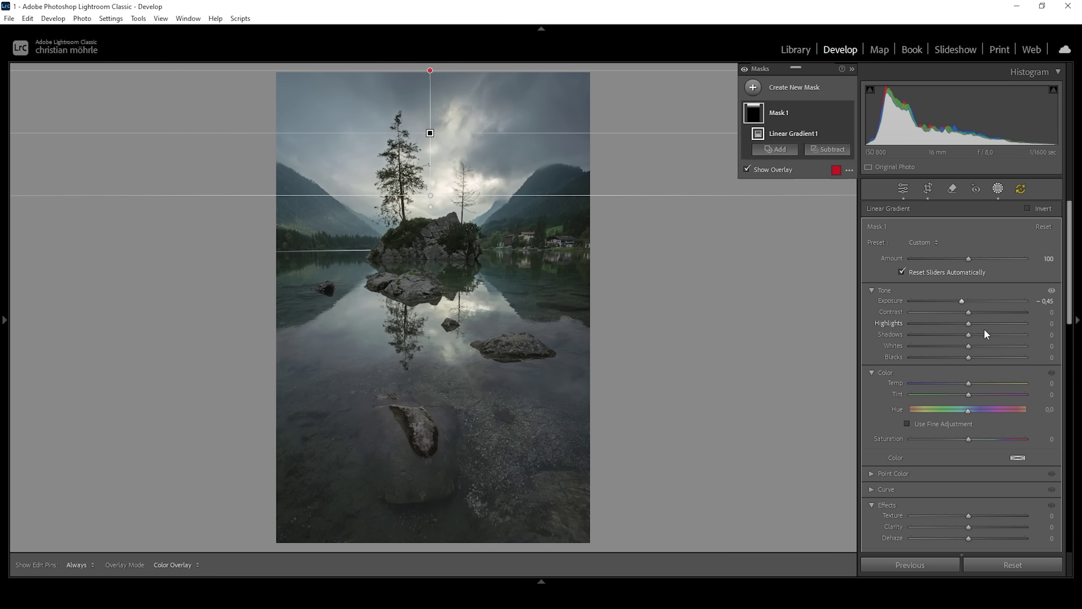
left_click_drag(970, 358, 962, 358)
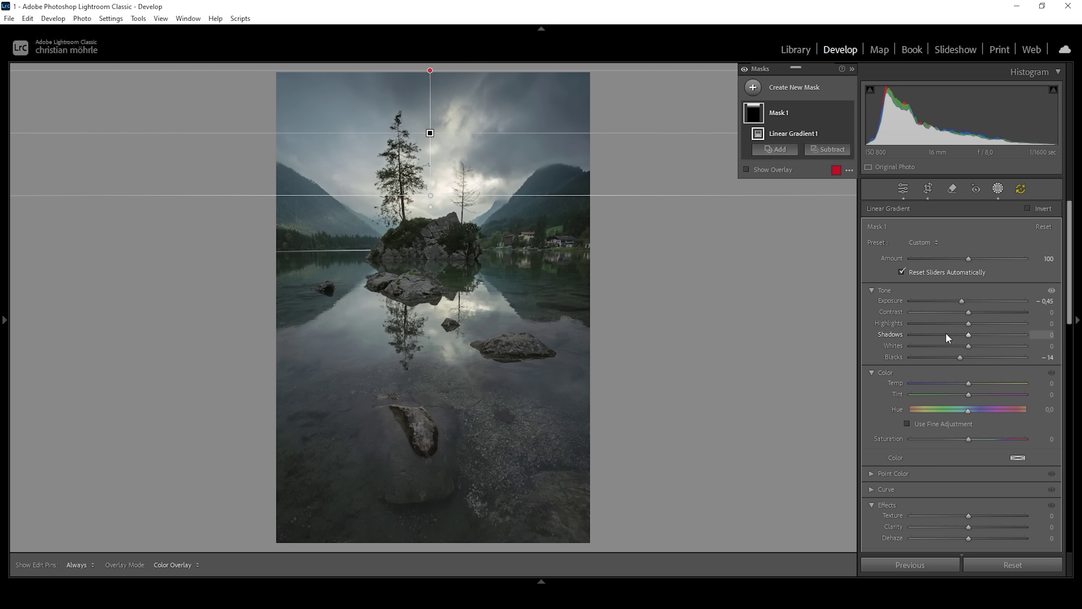
Add a second, shorter linear gradient mask over the uppermost part of the sky and set its exposure to −0.61.
left_click(754, 89)
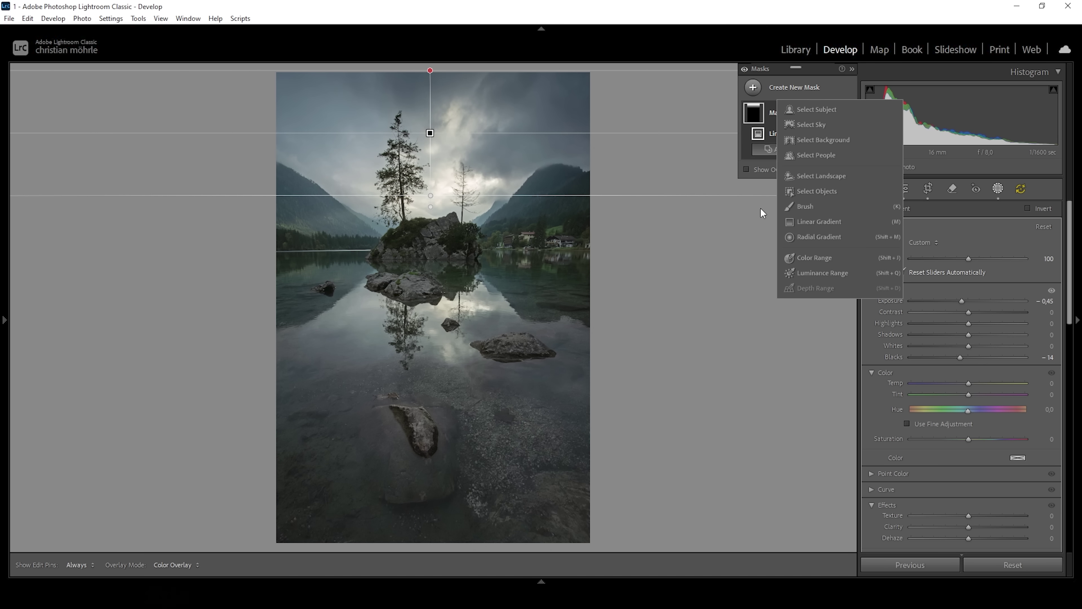
left_click(842, 222)
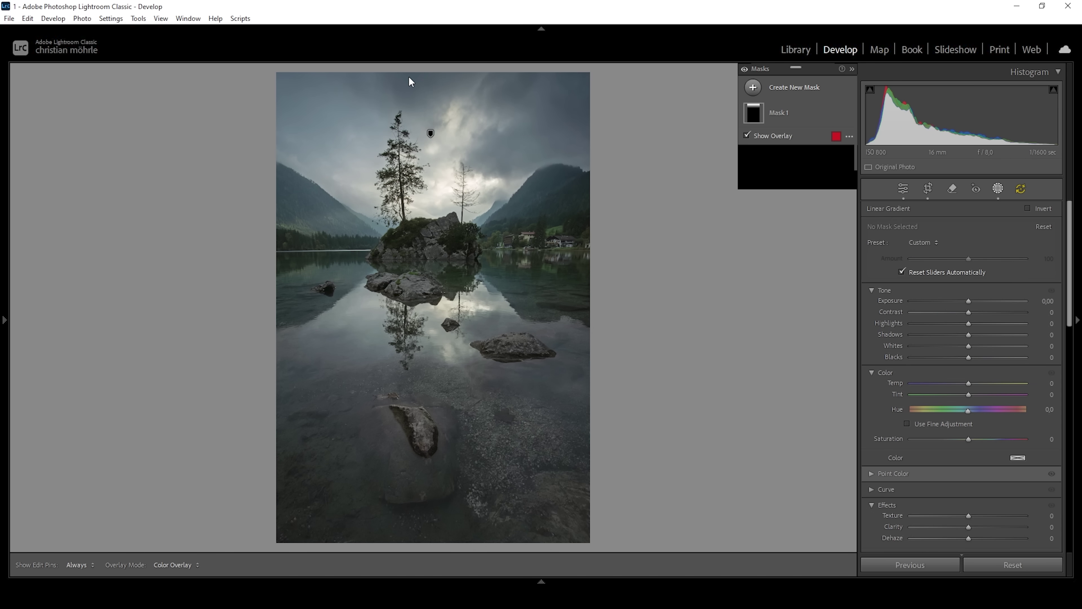
mouse_move(422, 76)
left_mouse_down()
mouse_move(422, 92)
mouse_move(423, 48)
mouse_move(423, 64)
left_mouse_up()
left_click_drag(427, 122, 426, 133)
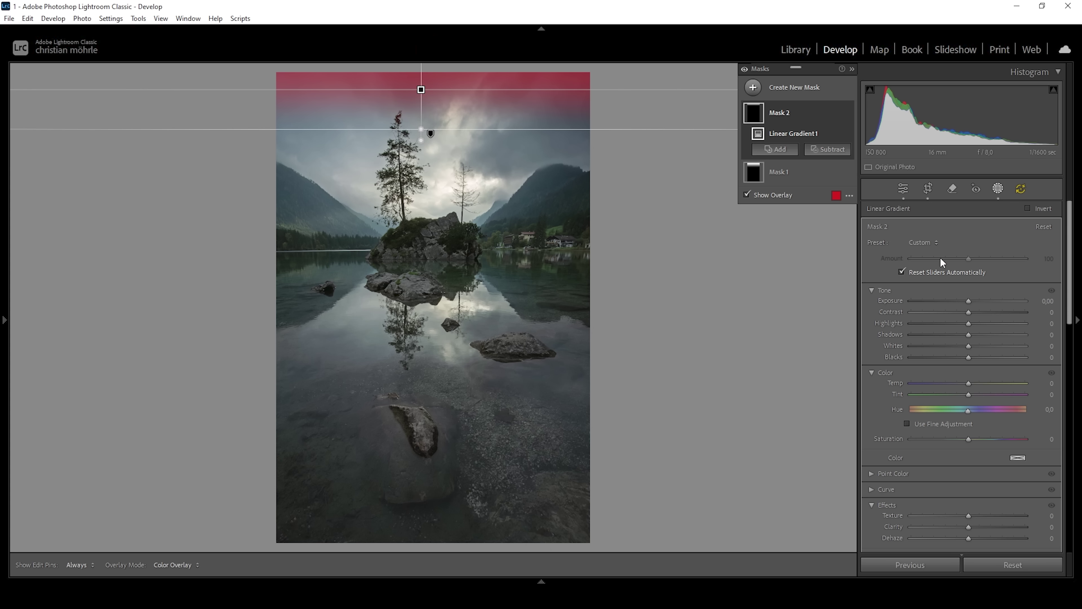
left_click_drag(969, 302, 959, 299)
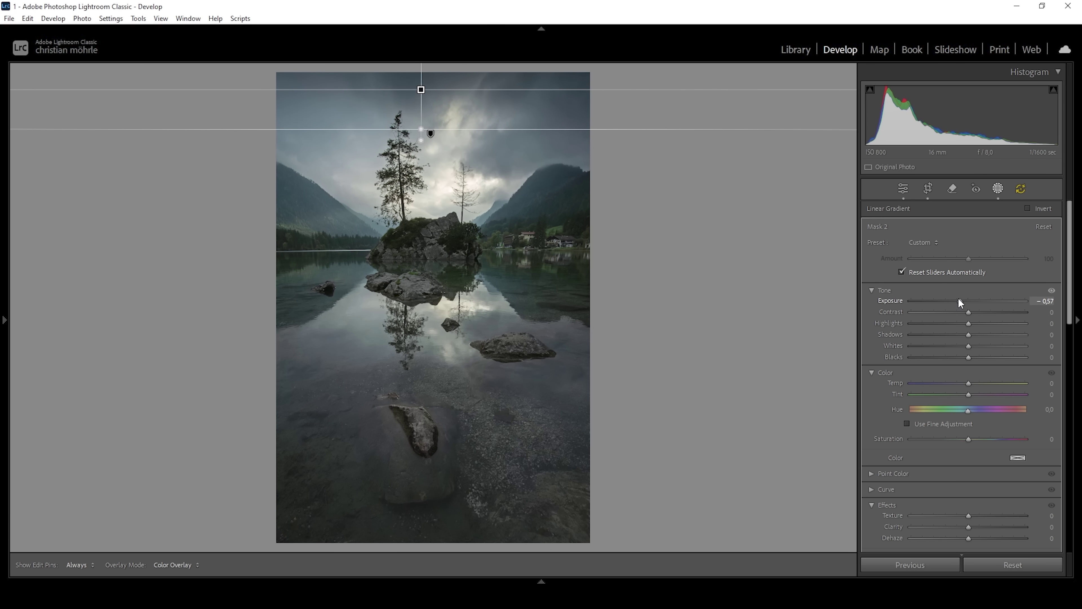
left_click_drag(958, 298, 957, 298)
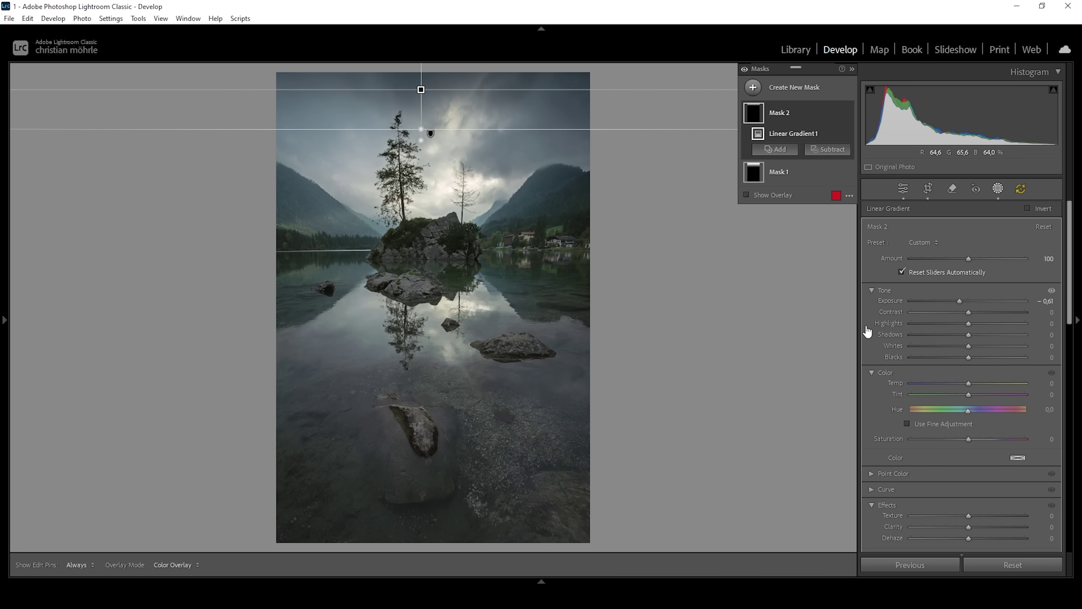
Add a tilted radial gradient mask over the bright central sky and the island's trees.
left_click(763, 94)
left_click(816, 237)
mouse_move(446, 162)
left_mouse_down()
mouse_move(521, 236)
mouse_move(514, 264)
mouse_move(522, 260)
left_mouse_up()
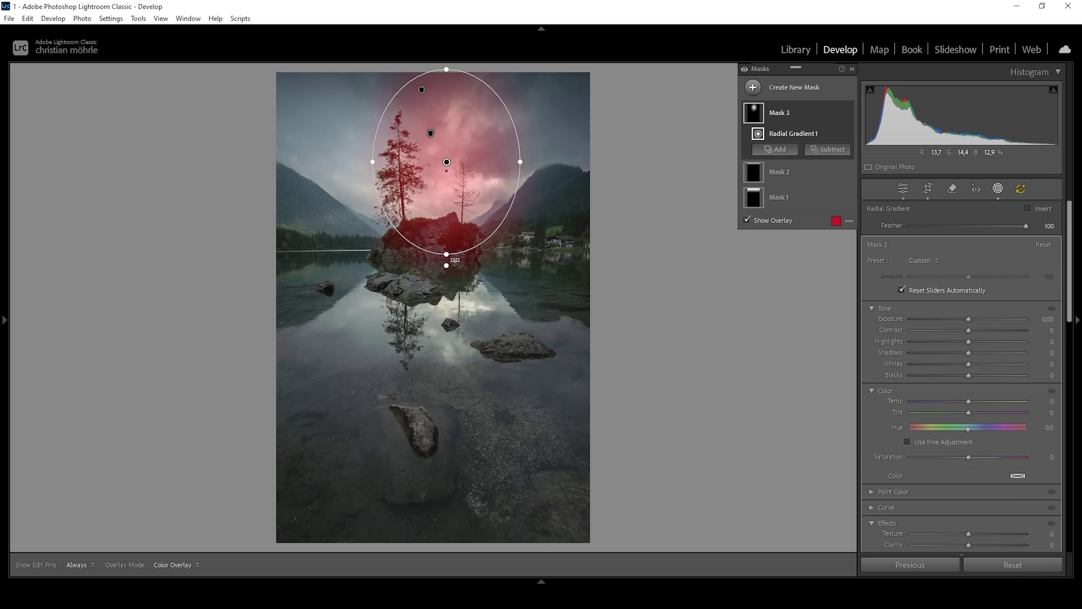
left_click_drag(457, 260, 420, 248)
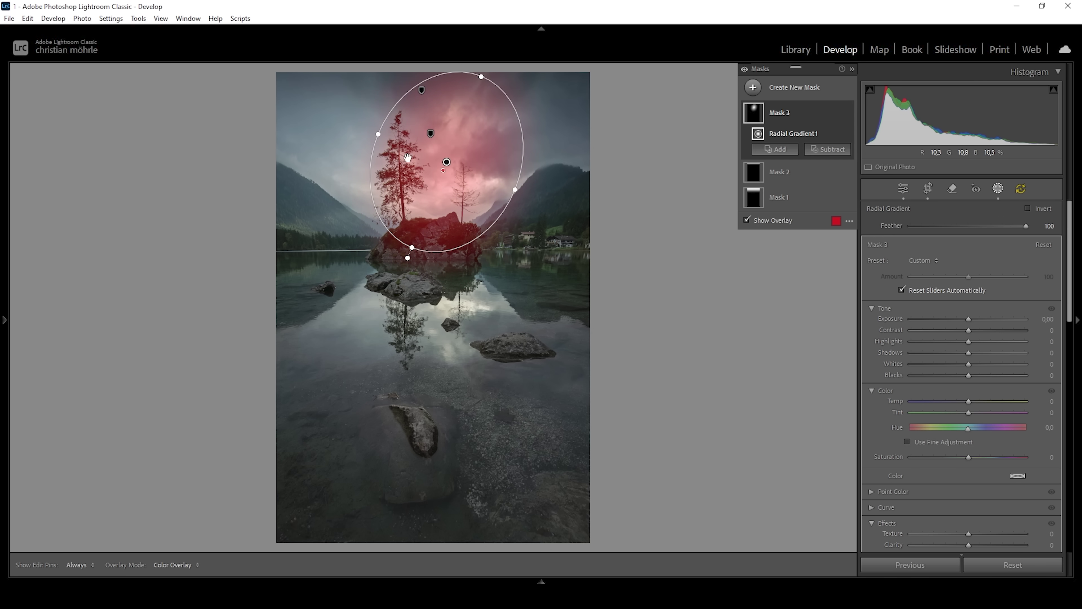
left_click_drag(456, 160, 446, 174)
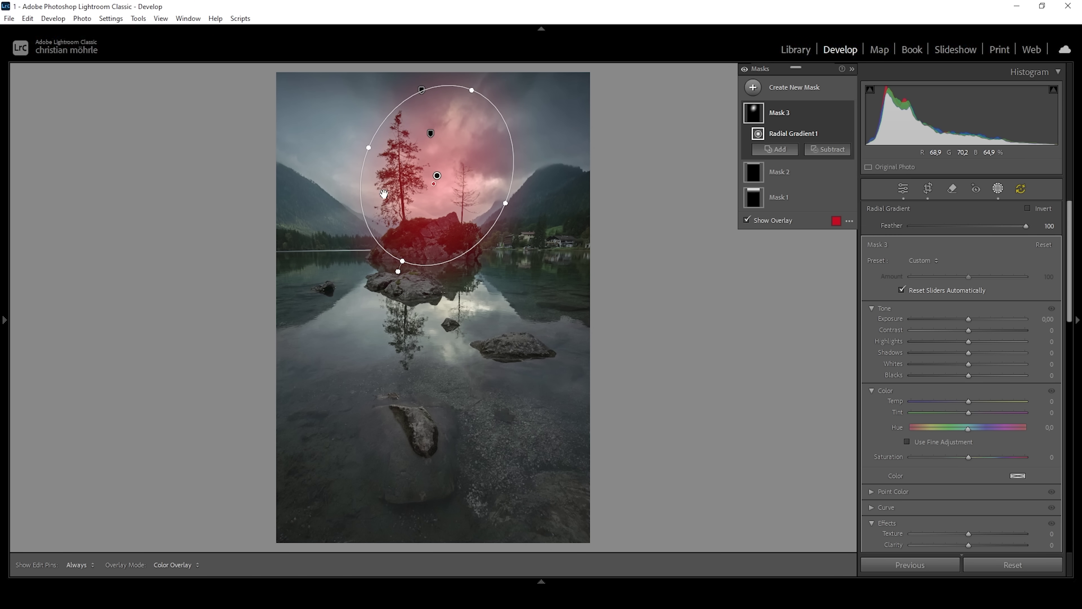
left_click_drag(446, 171, 443, 168)
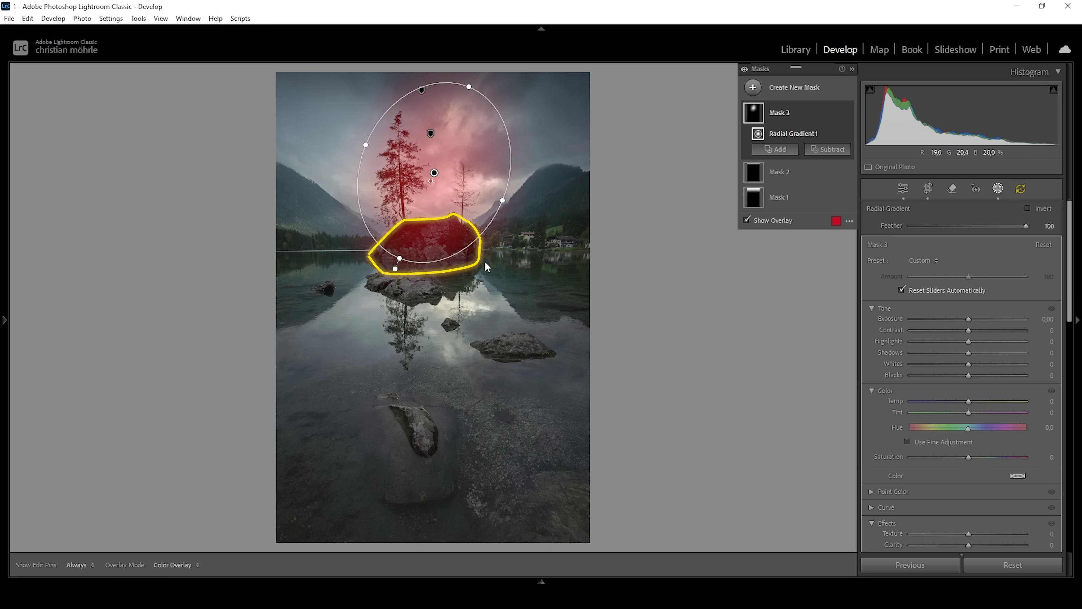
Subtract a wide radial gradient, centred on the rocks below the island, from the central sky mask.
left_click(826, 149)
left_click(827, 303)
left_click_drag(428, 287, 564, 370)
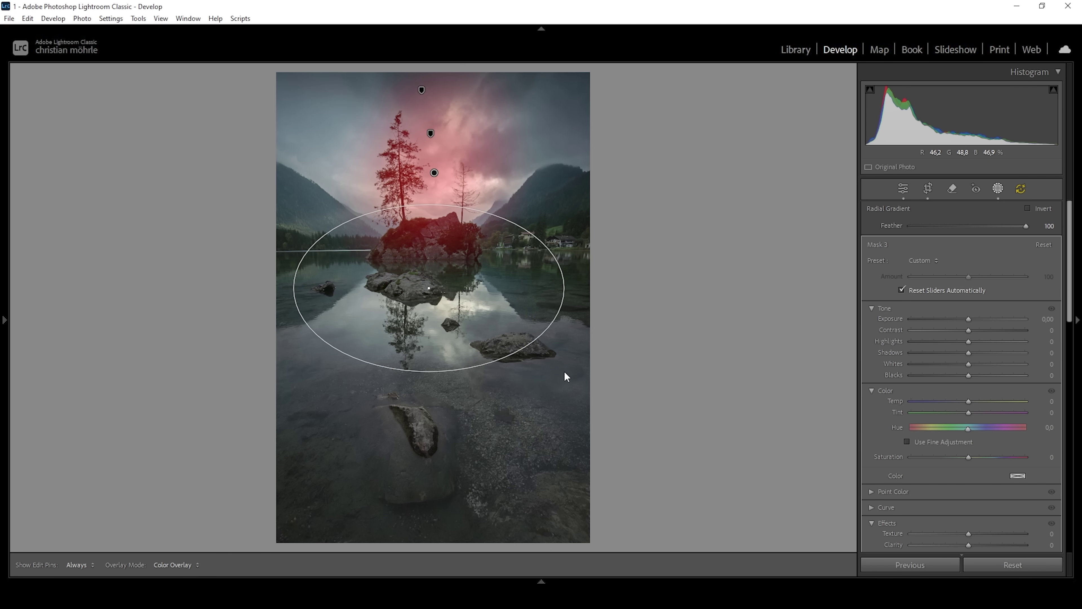
left_click_drag(431, 272, 434, 273)
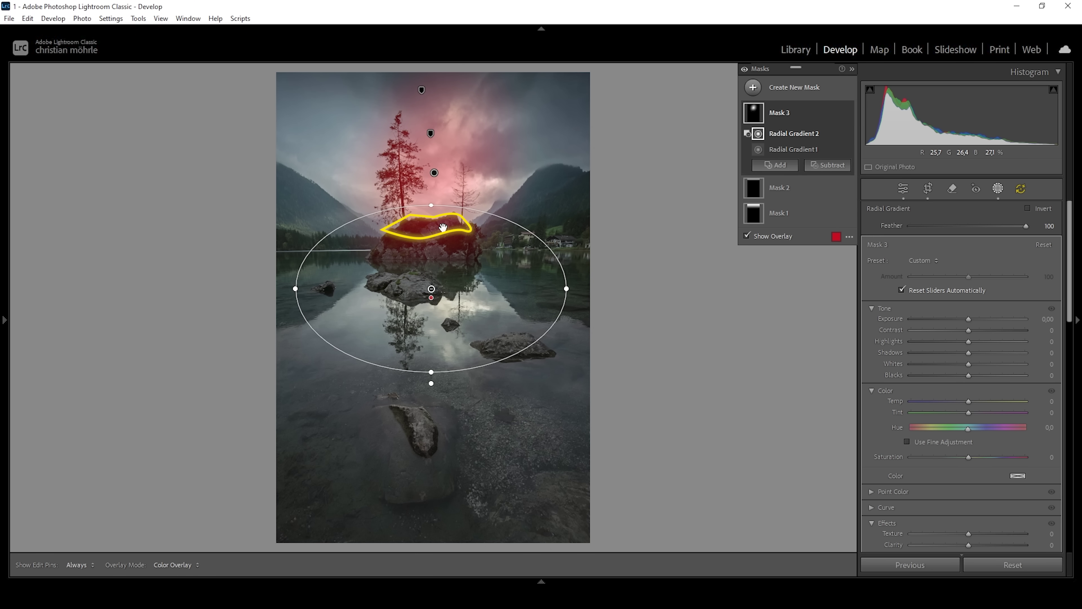
left_click_drag(448, 276, 449, 272)
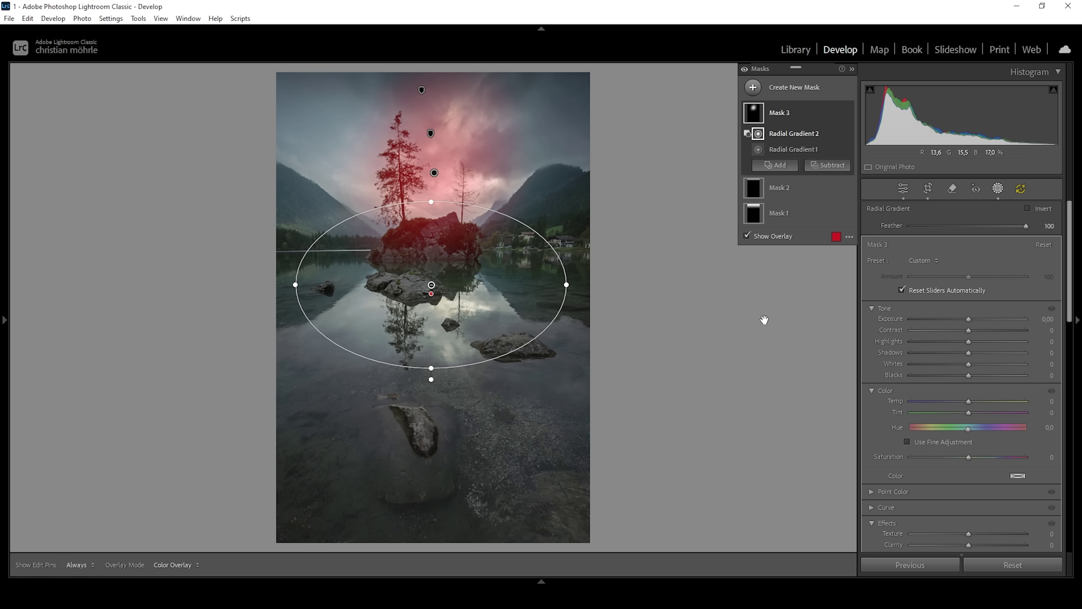
Set the central sky mask's blacks to 34, exposure to 0.37 and temperature to 13, and adjust its dehaze.
left_click_drag(968, 376, 988, 377)
scroll(986, 403, "down", 4)
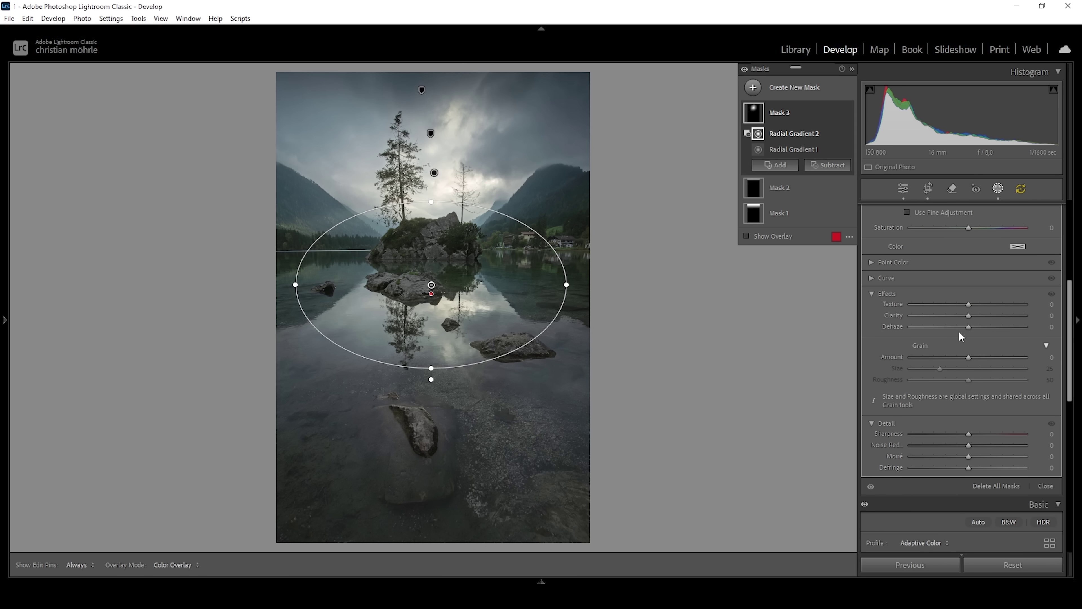
left_click_drag(968, 327, 968, 328)
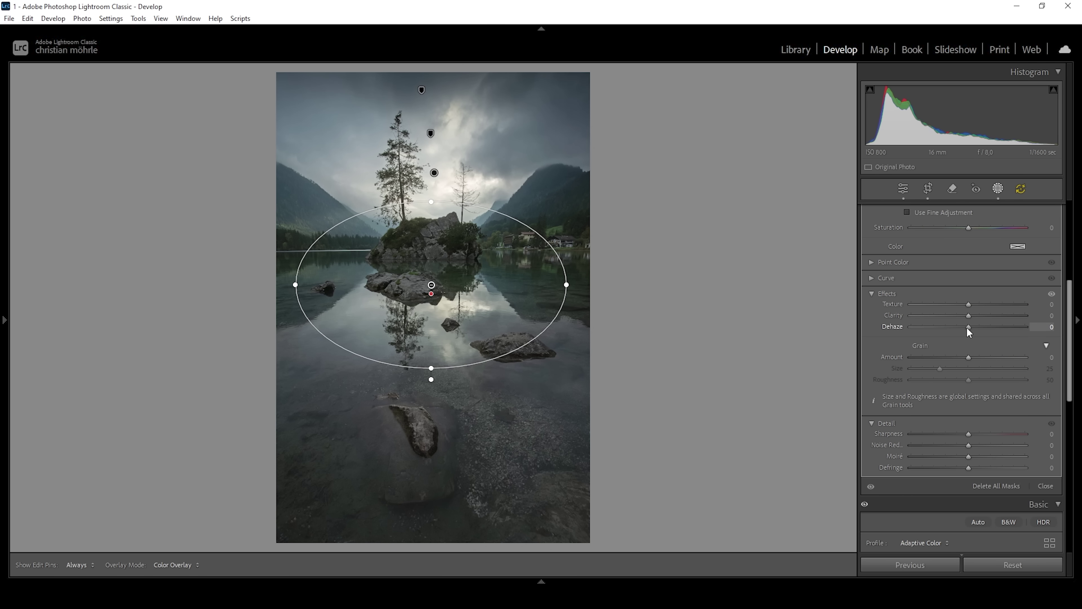
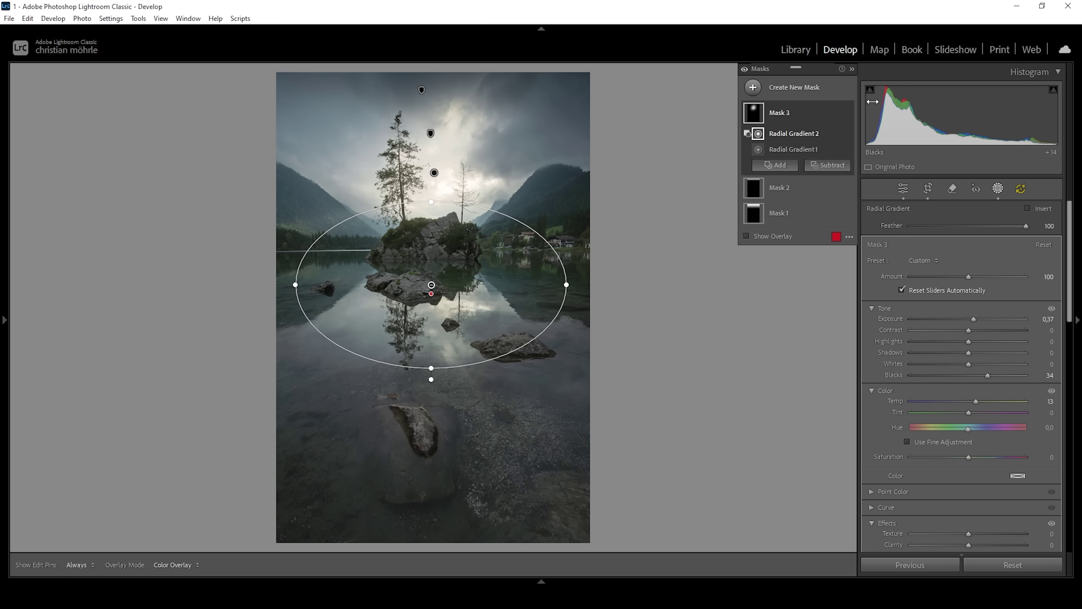
Add a smaller radial gradient mask over the glow between the two trees just above the island, slightly enlarged and tilted.
left_click(766, 87)
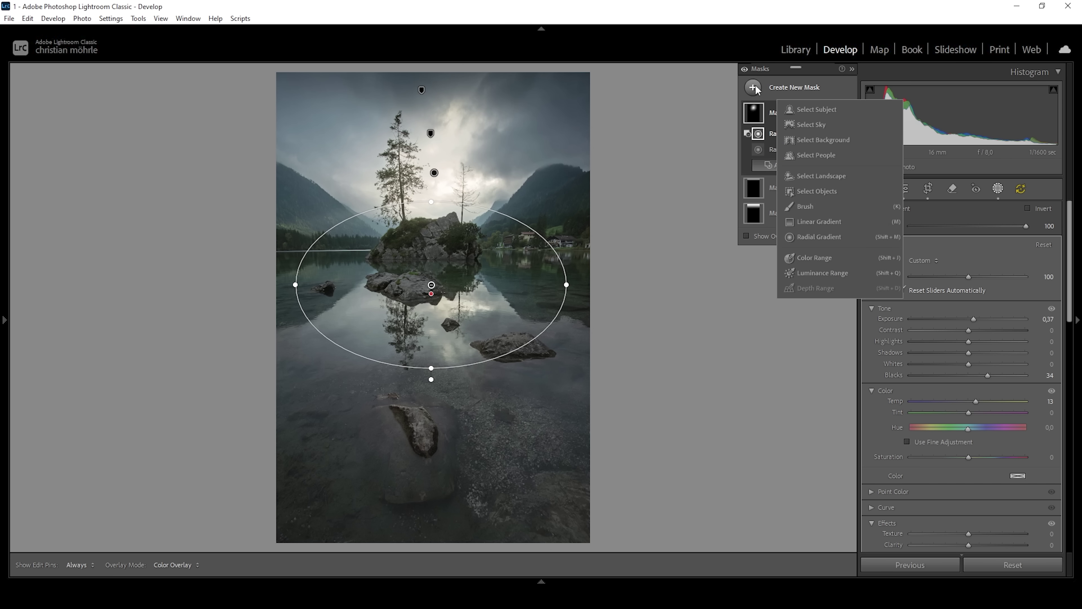
left_click(817, 237)
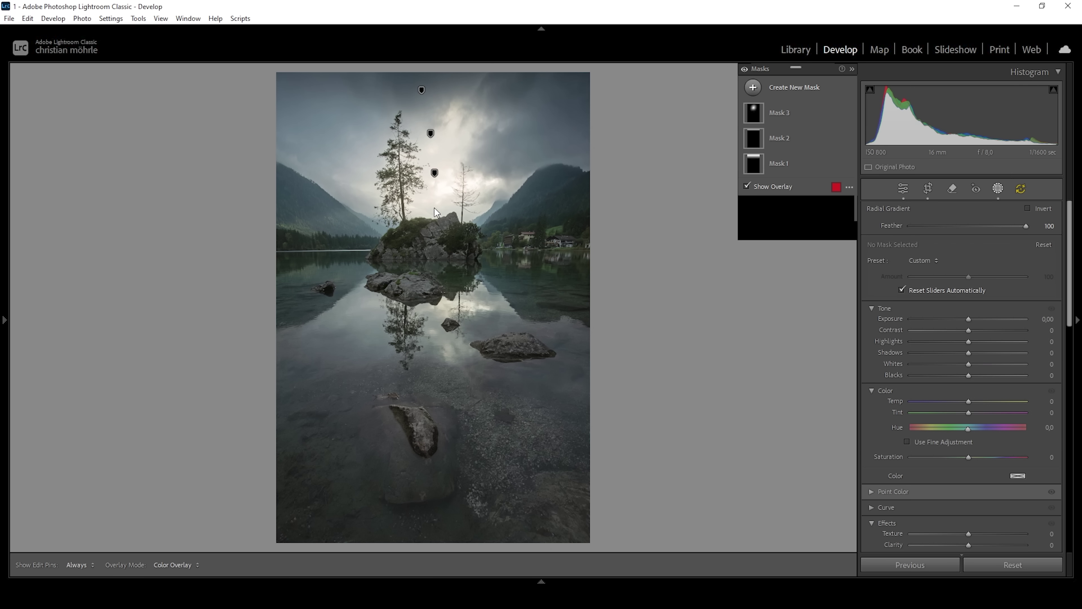
left_click_drag(386, 189, 464, 230)
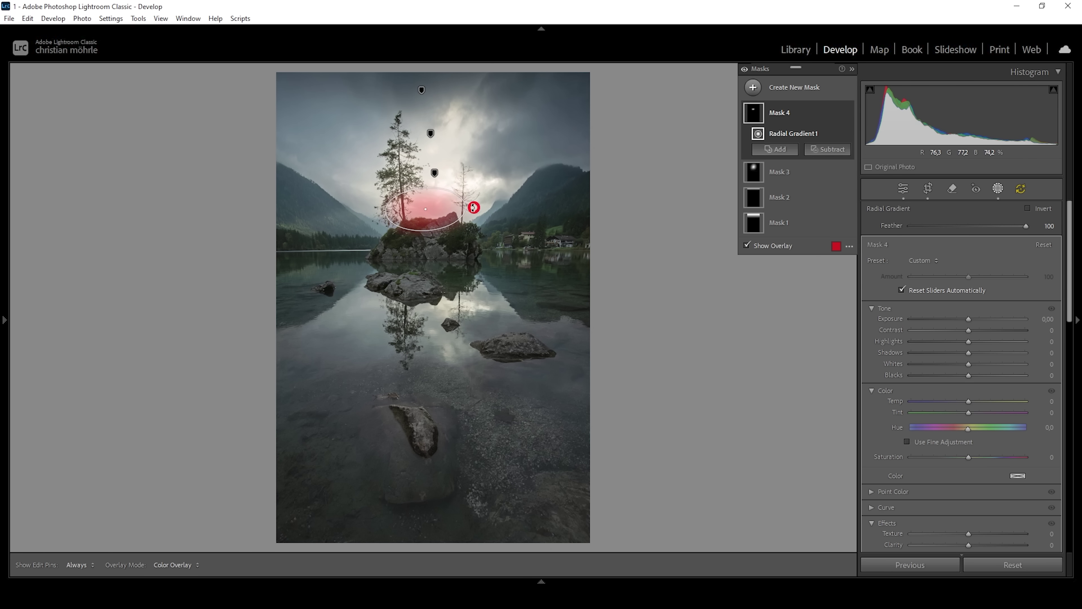
left_click_drag(439, 206, 446, 207)
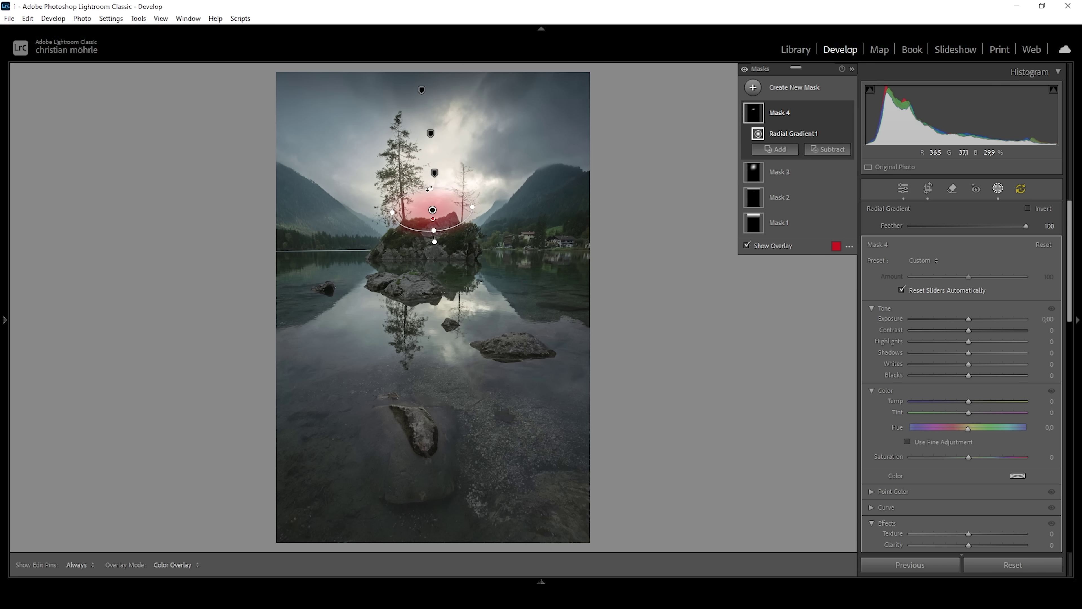
left_click_drag(431, 187, 382, 204)
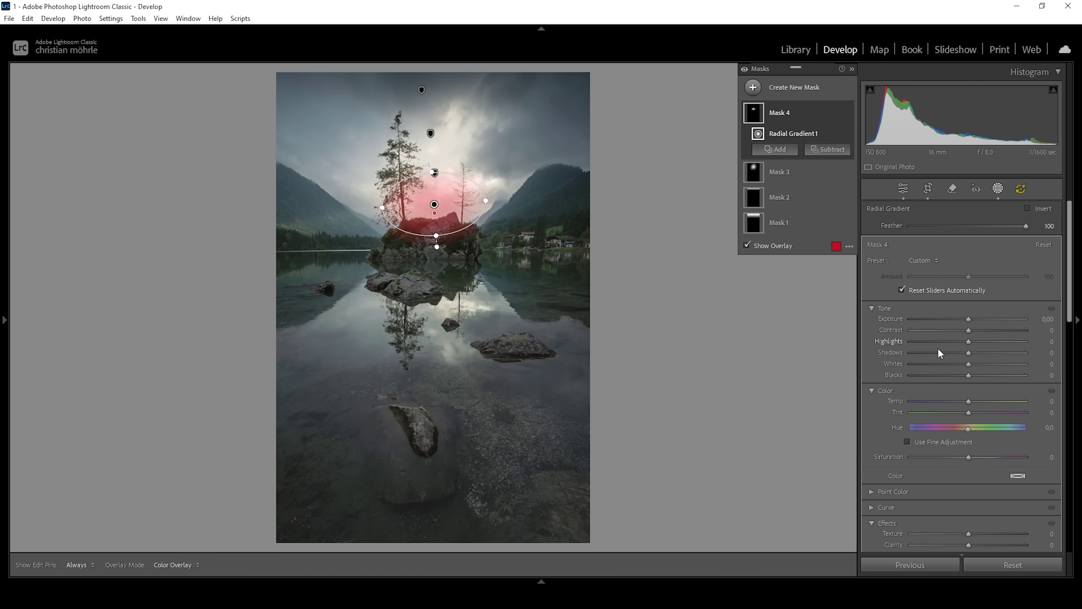
Set the small glow mask to blacks 23, dehaze −39, exposure 0.61 and temperature 20.
left_click_drag(969, 377, 969, 376)
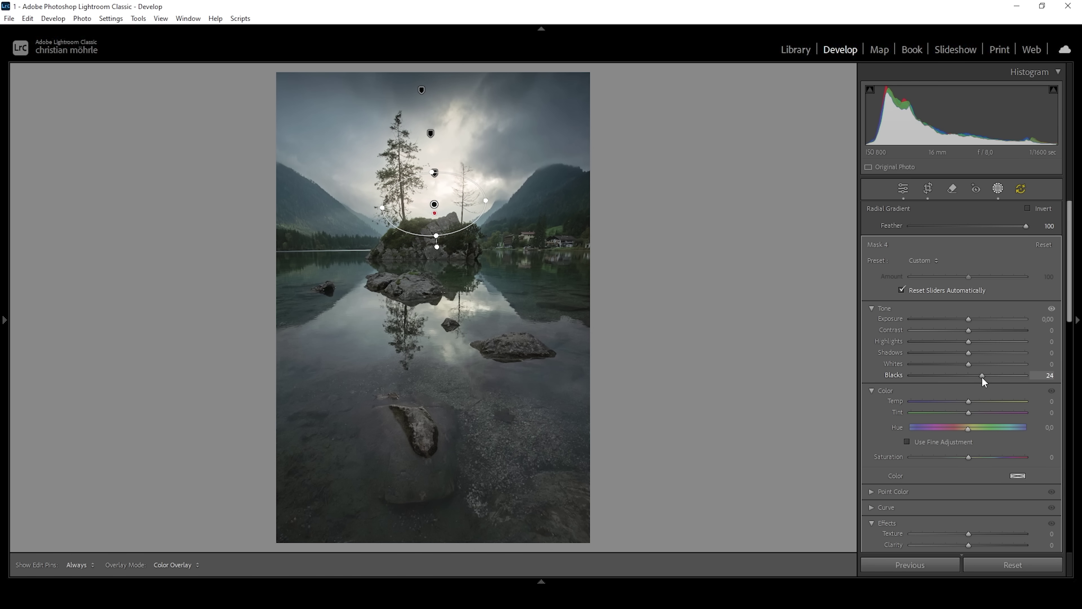
scroll(967, 390, "down", 3)
left_click_drag(965, 403, 947, 403)
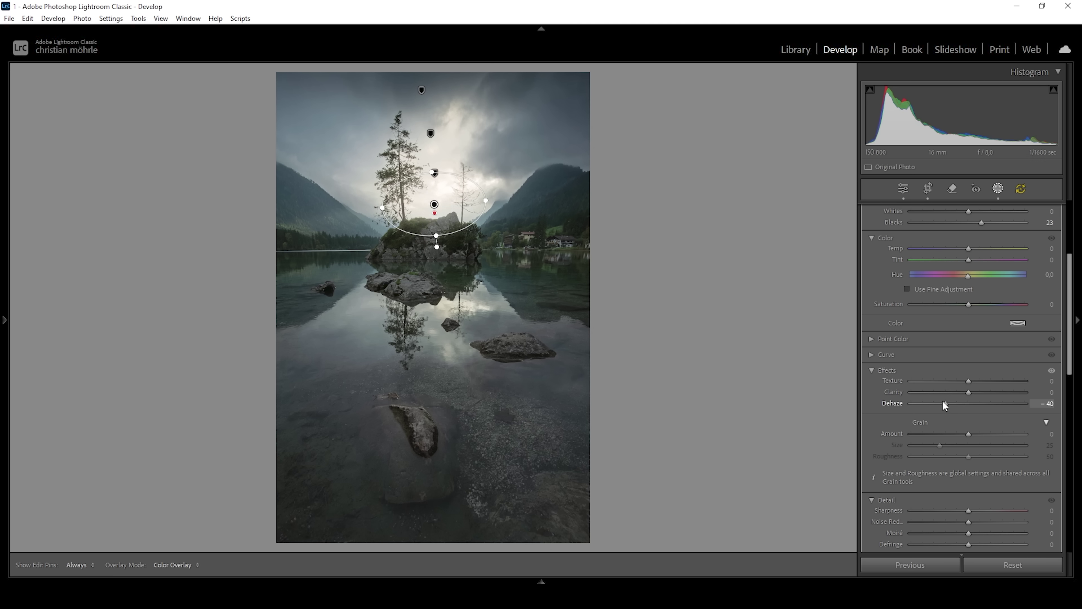
left_click_drag(945, 401, 944, 401)
scroll(980, 383, "up", 3)
left_click_drag(967, 242, 976, 243)
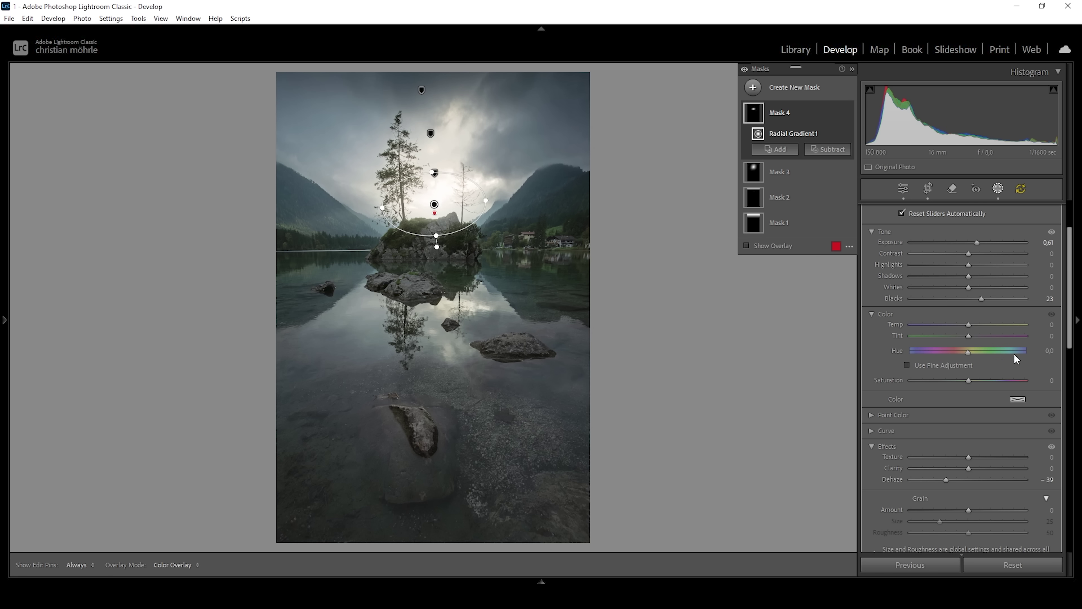
left_click_drag(965, 323, 976, 323)
Add a slightly tilted radial gradient mask over the bright sky reflection in the water below the island.
left_click(753, 87)
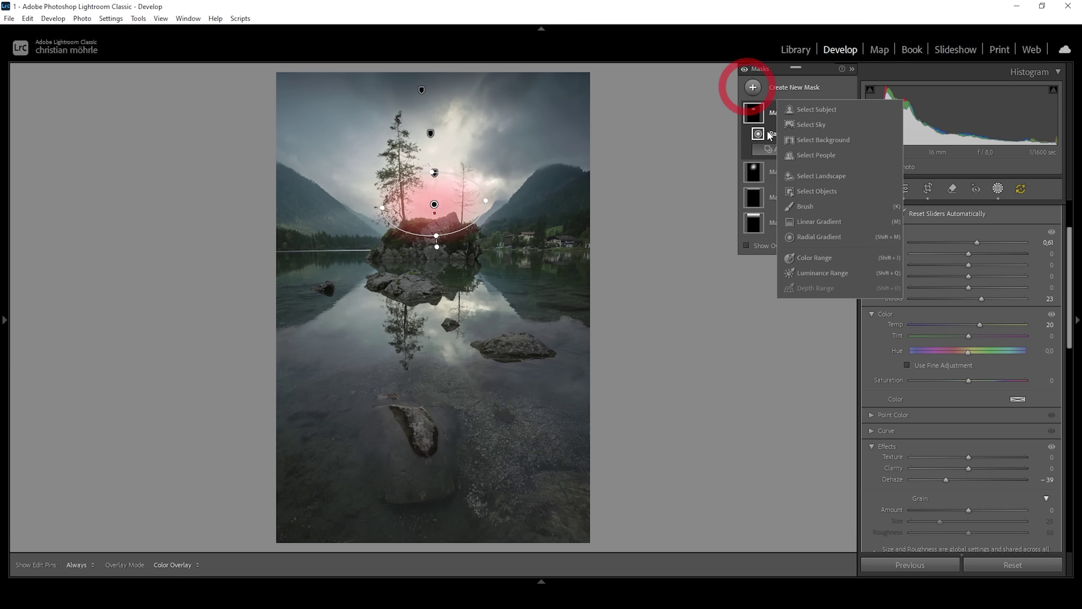
left_click(819, 236)
left_click_drag(447, 332, 504, 402)
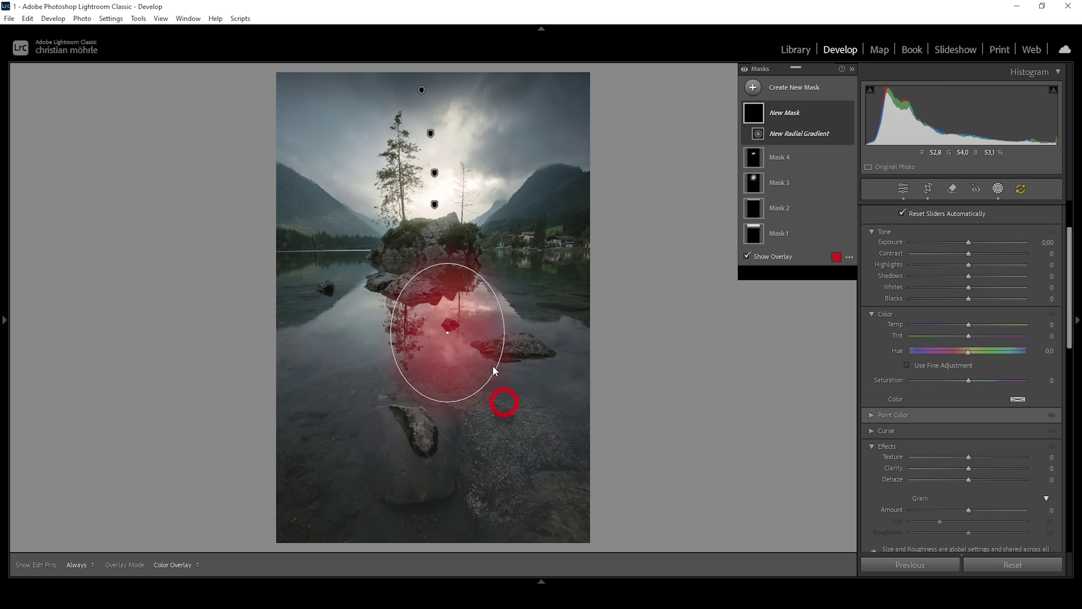
left_click_drag(471, 260, 468, 243)
left_click_drag(502, 298, 457, 314)
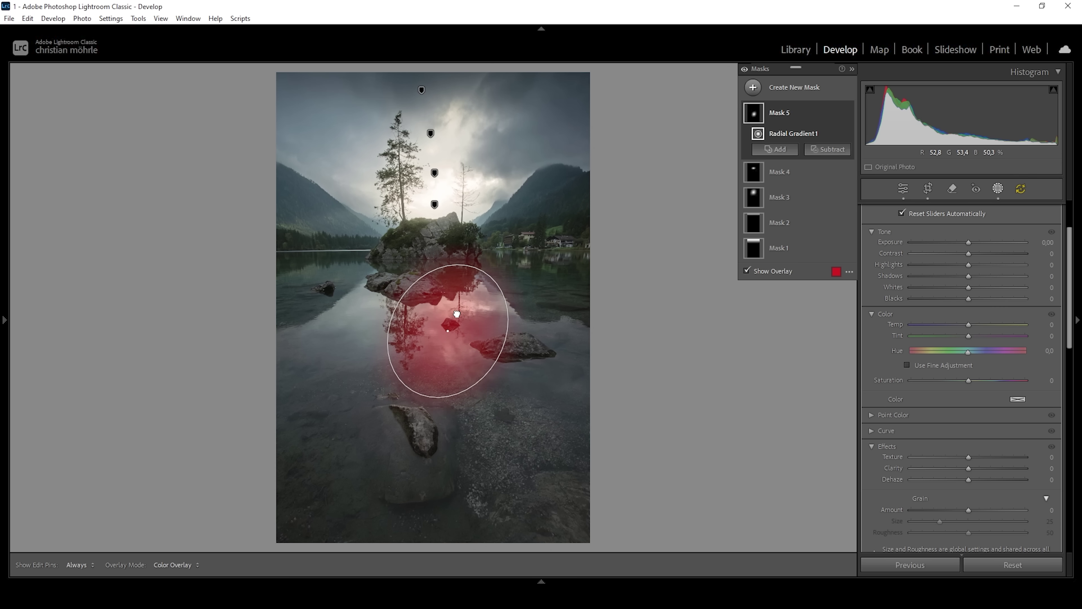
Subtract a short, tilted linear gradient from the reflection mask to exclude the island and the rocks at its base.
left_click(828, 148)
key("Escape")
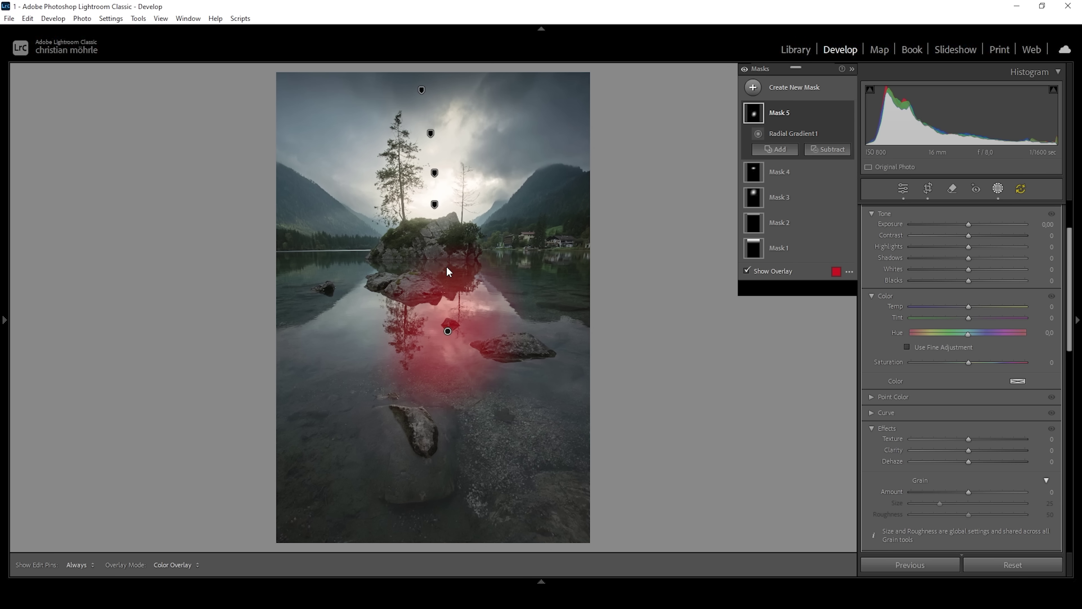
left_click_drag(431, 272, 437, 299)
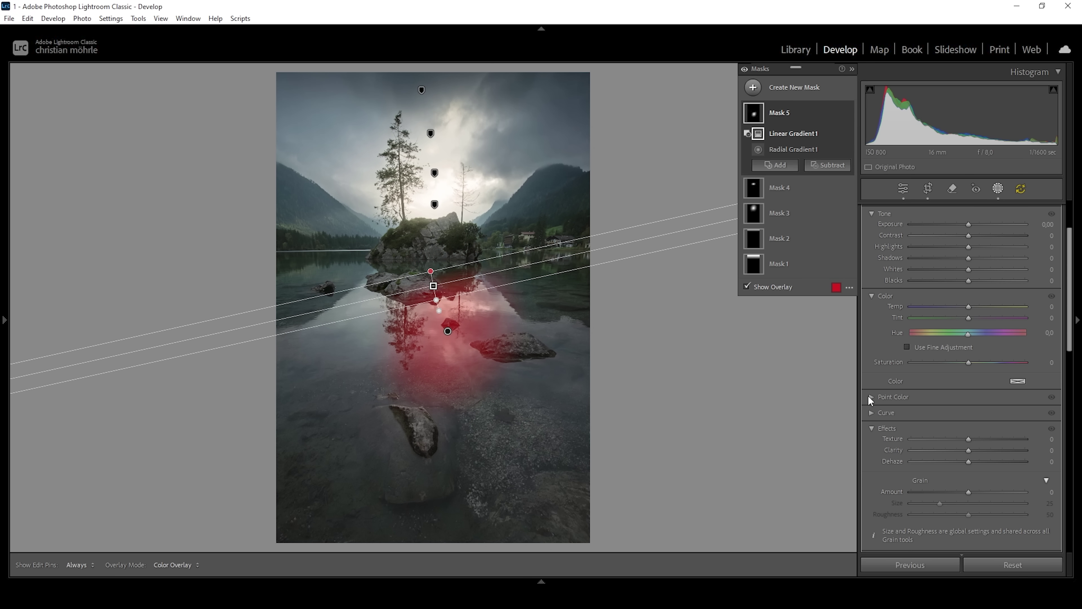
Set the reflection mask to exposure 0.49, blacks 12, dehaze −23 and temperature 15.
left_click_drag(969, 224, 976, 227)
left_click_drag(969, 280, 976, 280)
left_click_drag(968, 462, 969, 463)
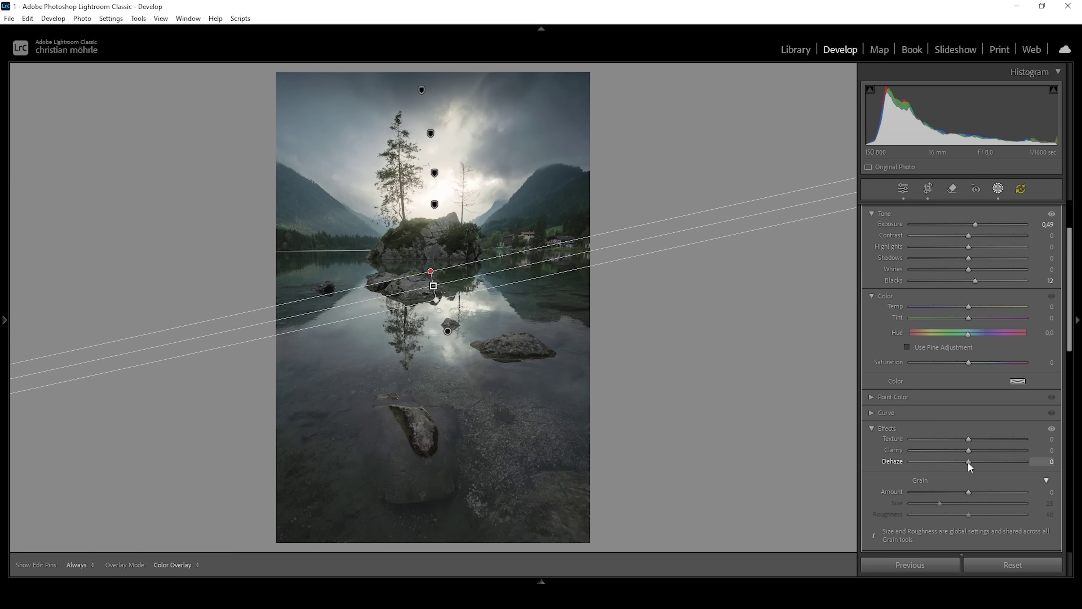
left_click_drag(962, 460, 955, 461)
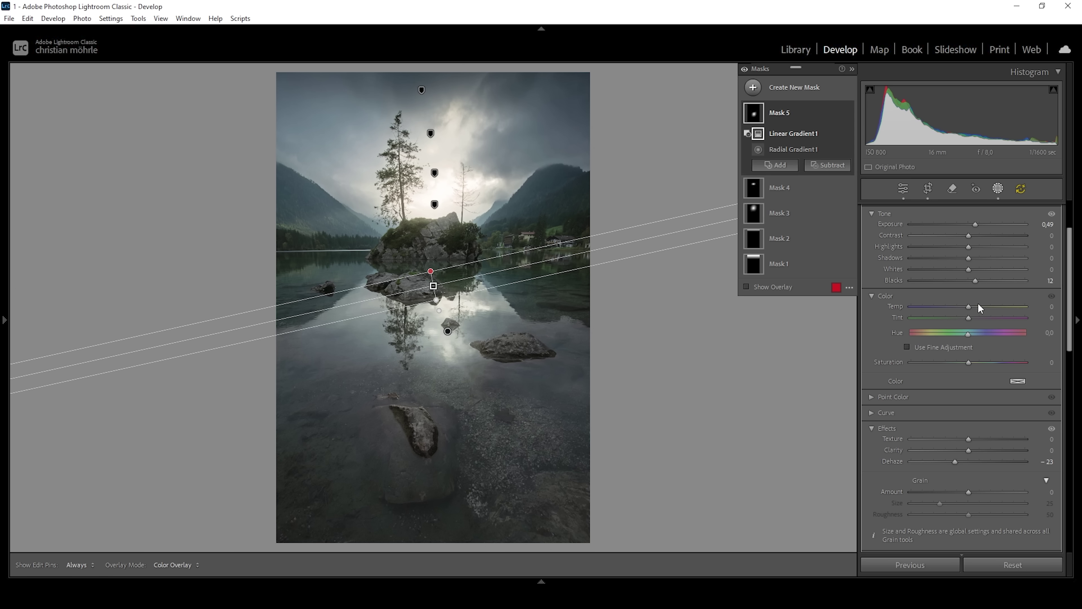
left_click_drag(969, 306, 969, 305)
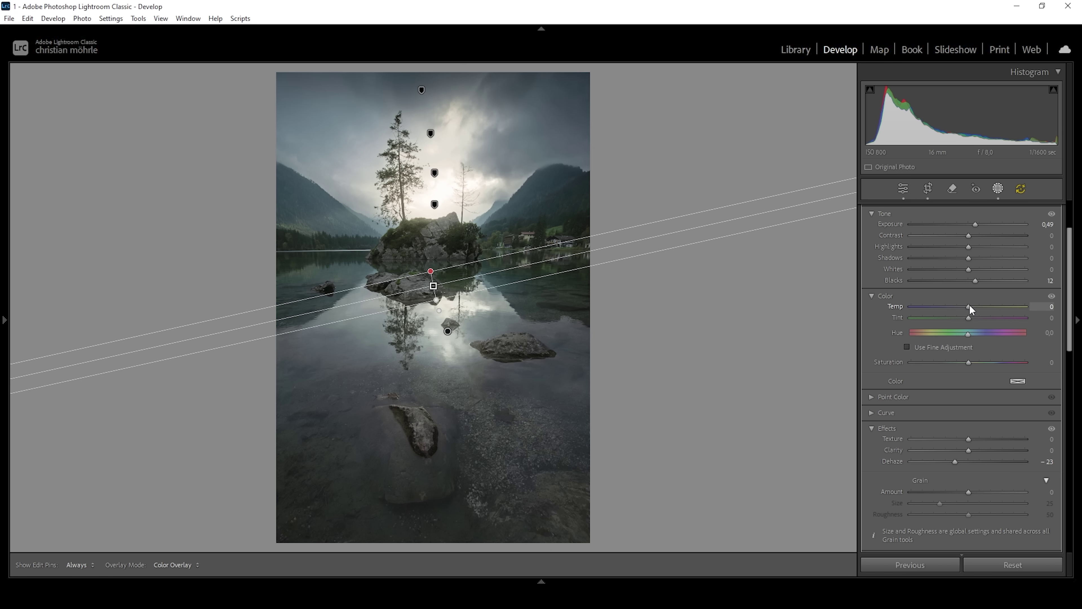
left_click_drag(976, 306, 977, 307)
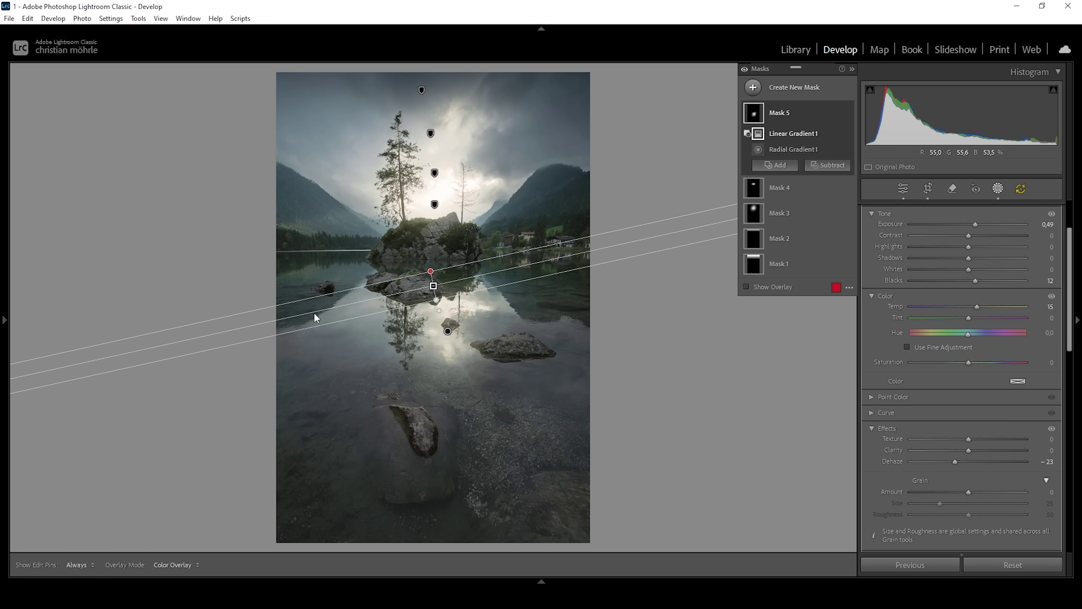
Add a linear gradient mask over the lake's foreground, fading out just below the island, and set its clarity to 15.
left_click(753, 88)
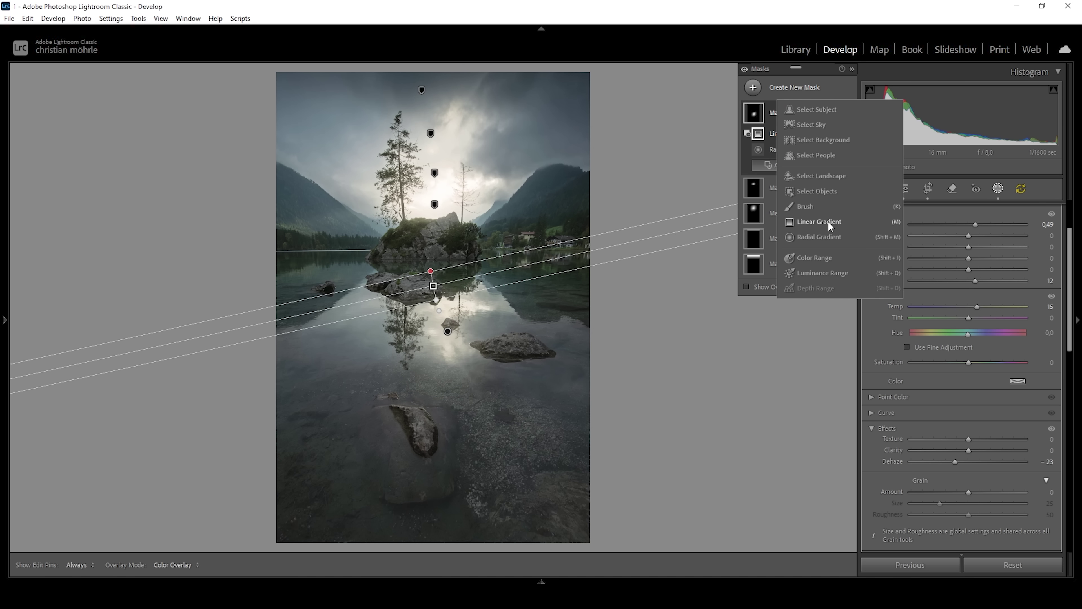
left_click(830, 222)
left_click_drag(431, 353, 429, 282)
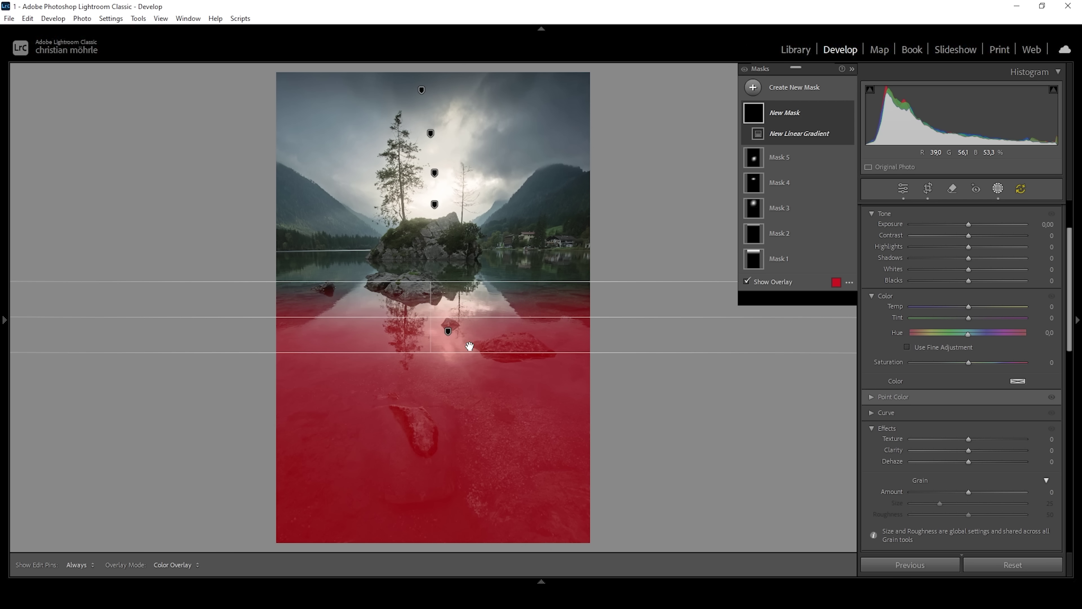
left_click_drag(430, 354, 430, 361)
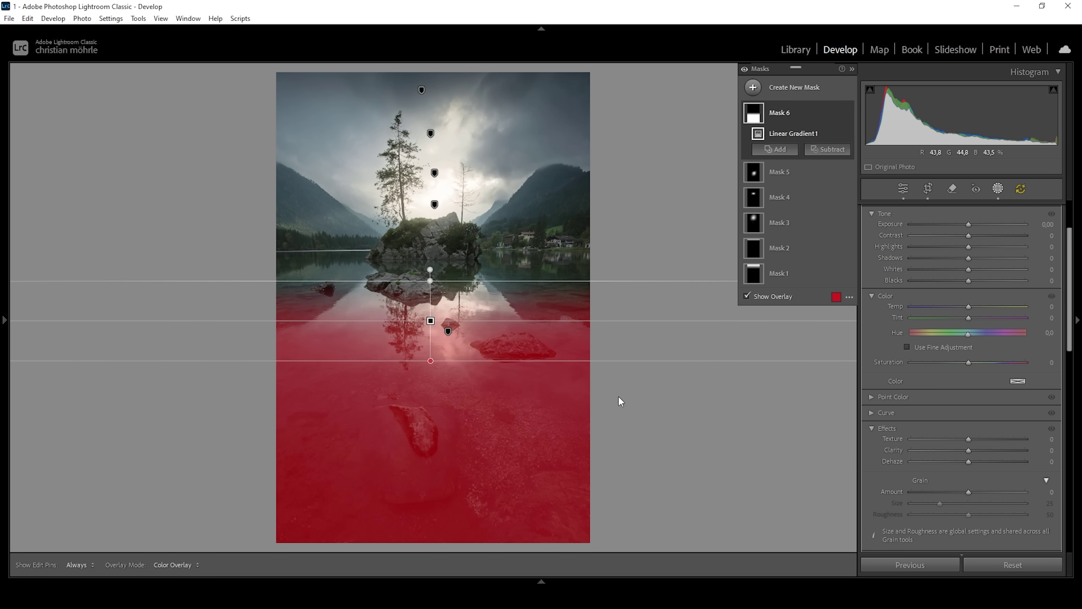
left_click_drag(971, 449, 977, 450)
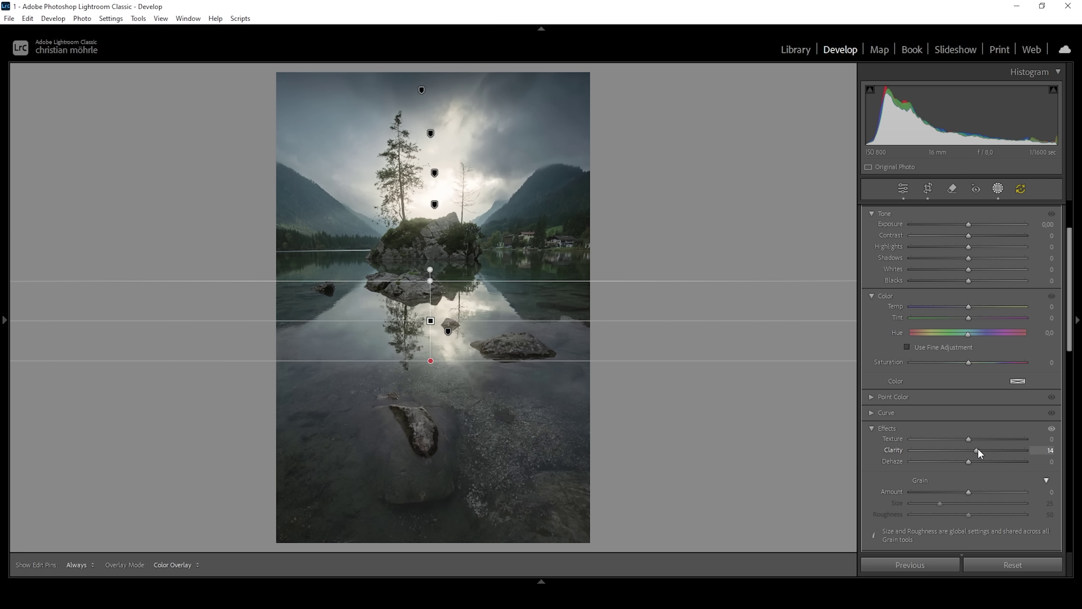
left_click_drag(979, 449, 979, 448)
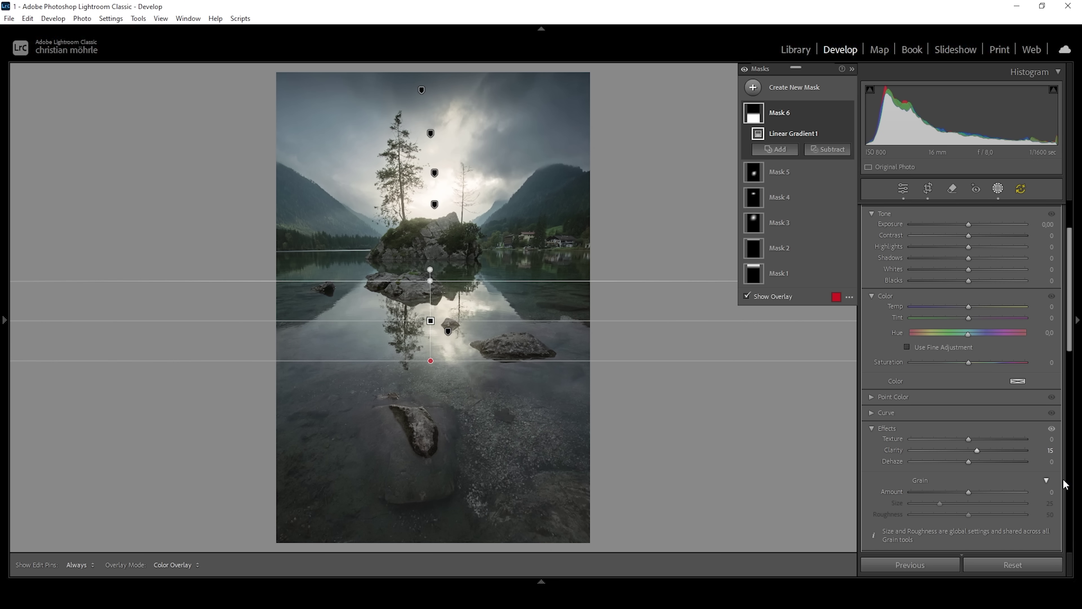
Add another linear gradient mask from the photo's lower edge up to the submerged foreground rock.
left_click(753, 87)
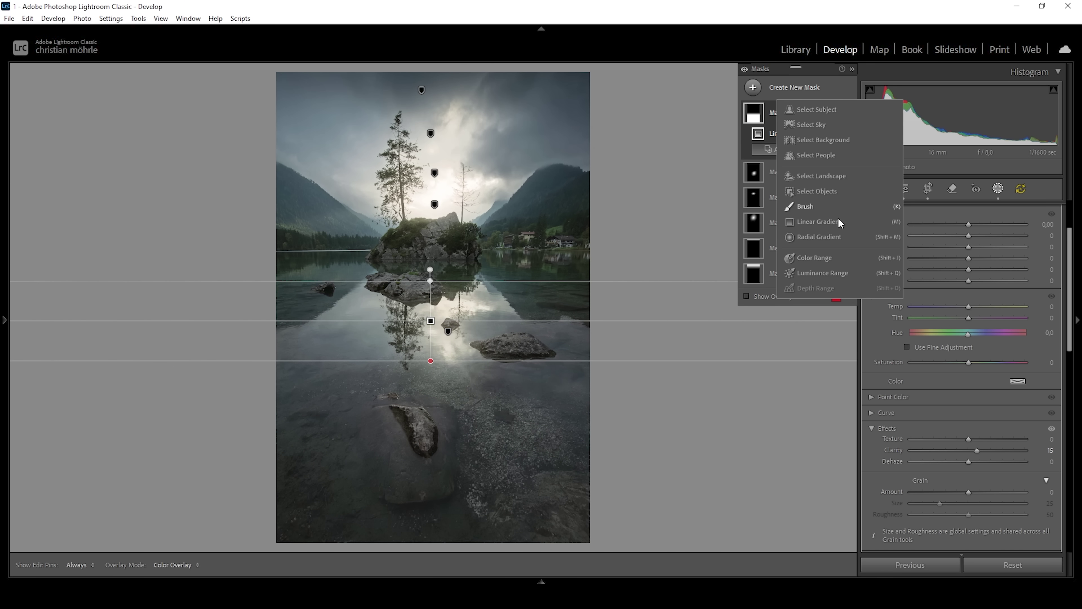
left_click(819, 221)
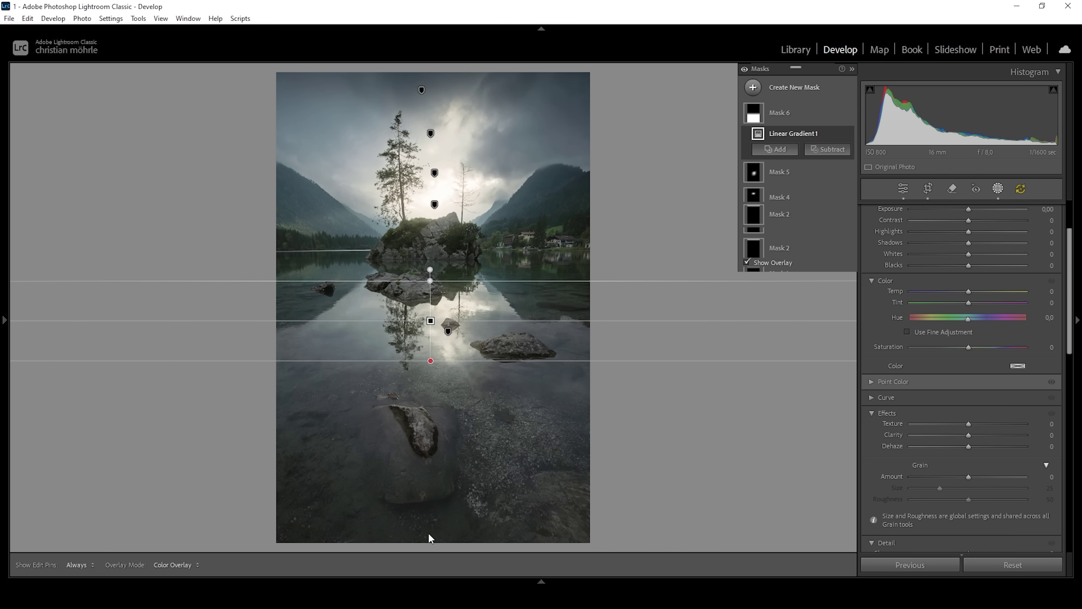
left_click_drag(427, 533, 434, 414)
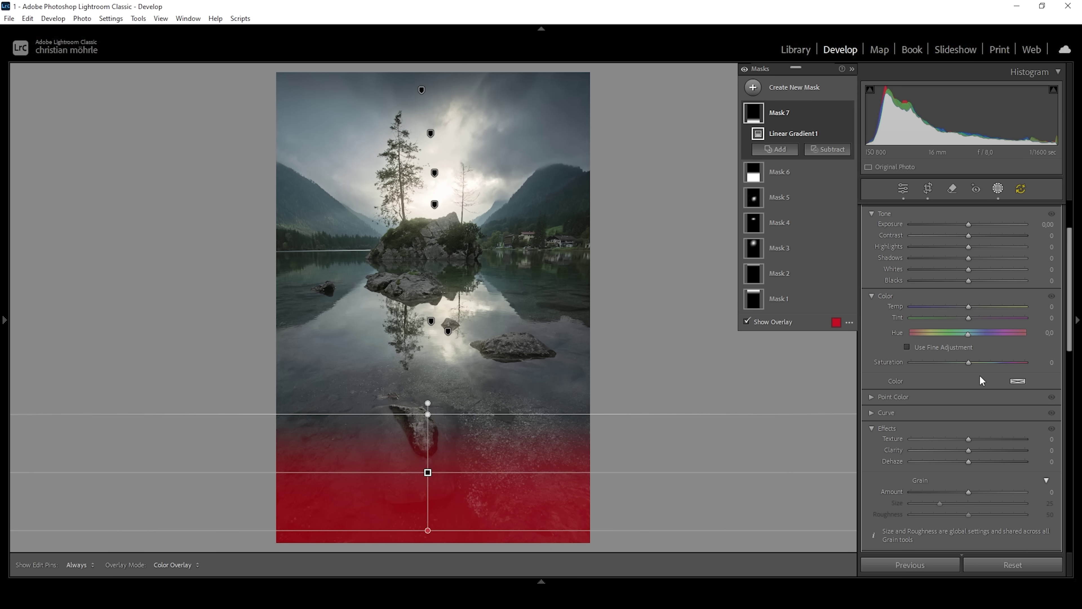
Set the exposure of the lower foreground gradient mask to −0.30.
scroll(967, 373, "up", 3)
left_click_drag(968, 299, 962, 298)
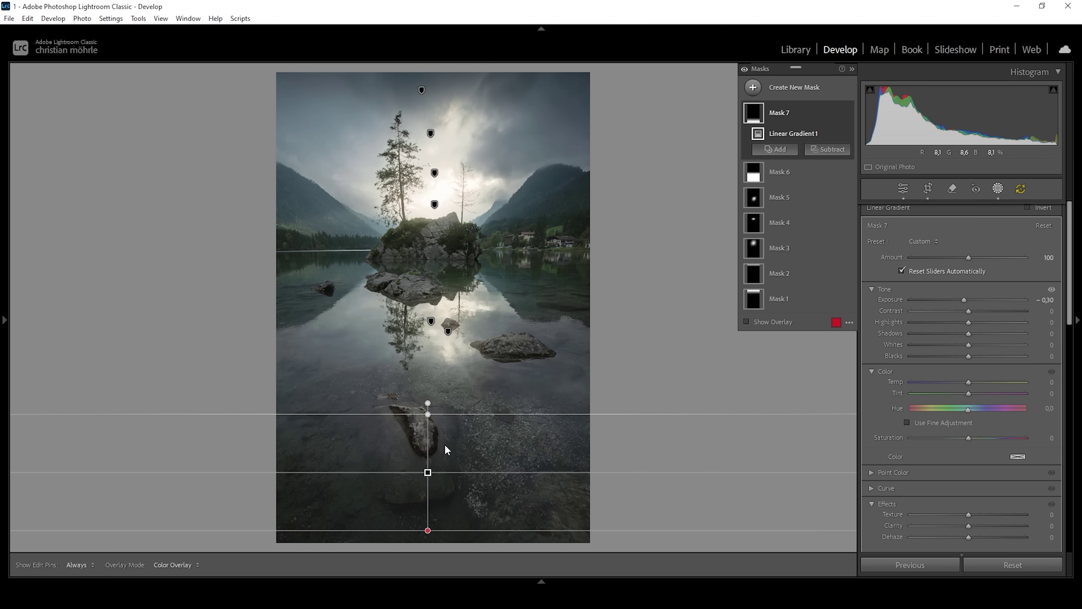
Add a large, tilted radial gradient mask over the gravel lakebed and foreground rocks, with texture 28 and clarity 27.
left_click(753, 87)
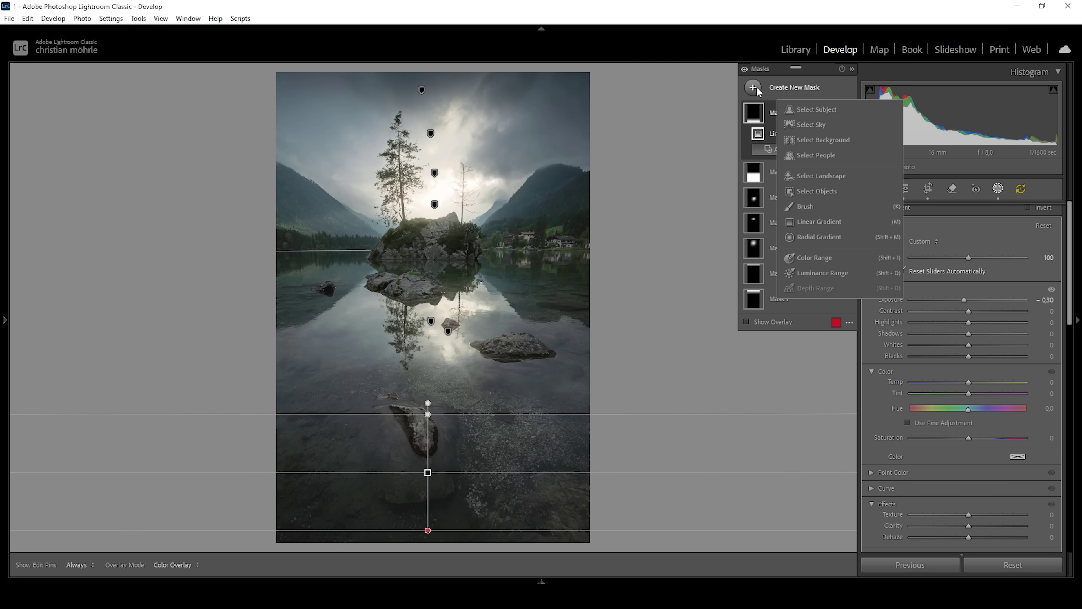
left_click(809, 237)
left_click(499, 394)
left_click_drag(500, 389, 490, 395)
mouse_move(482, 409)
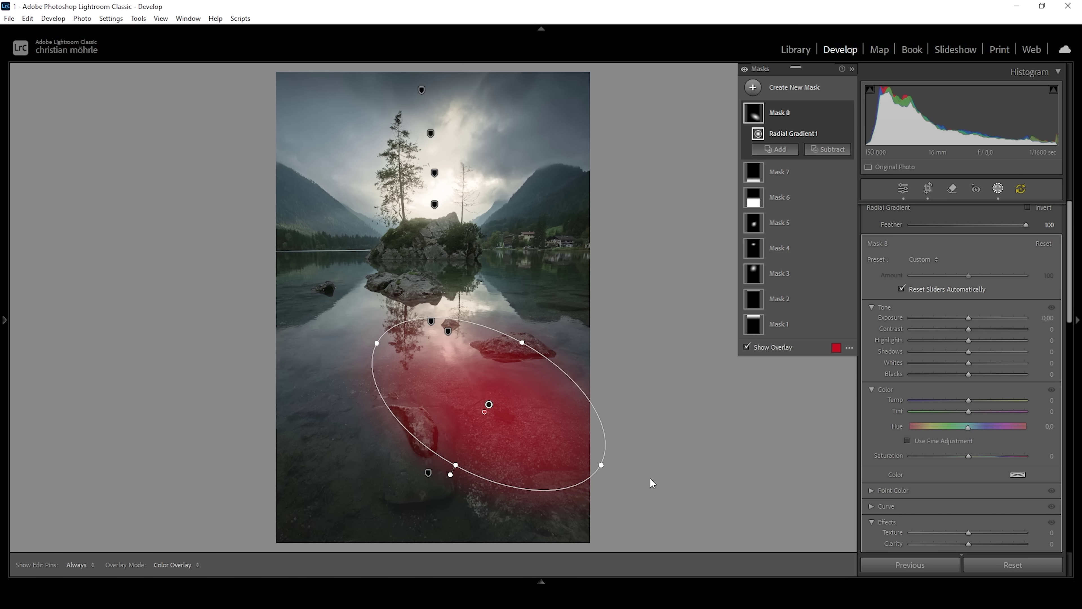
left_click_drag(969, 533, 983, 541)
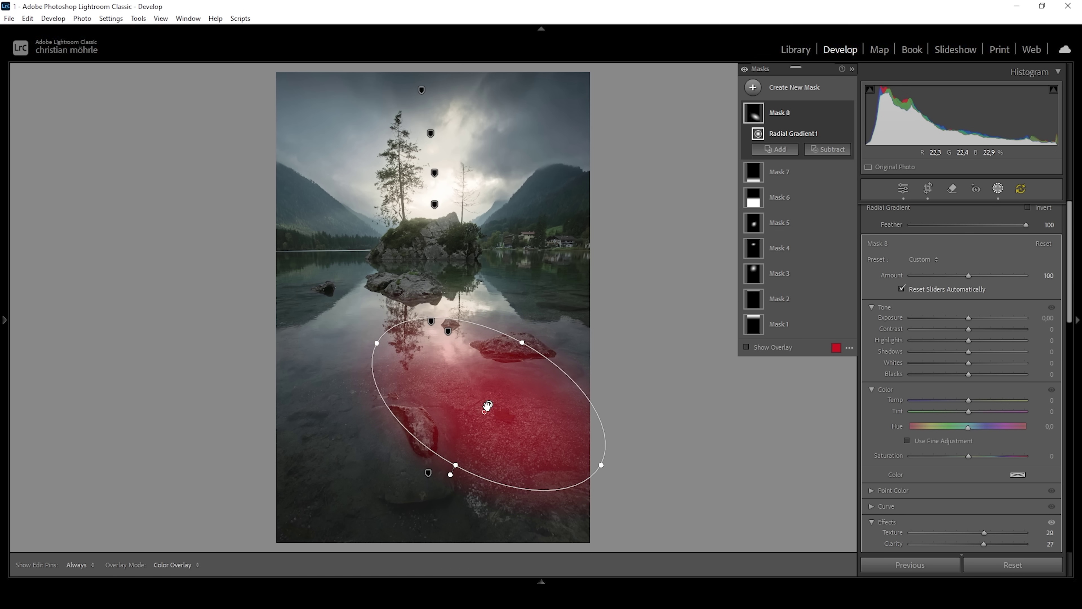
Mask the rocky island using object selection with a rectangle around it, and set the mask's whites to 21.
left_click(753, 88)
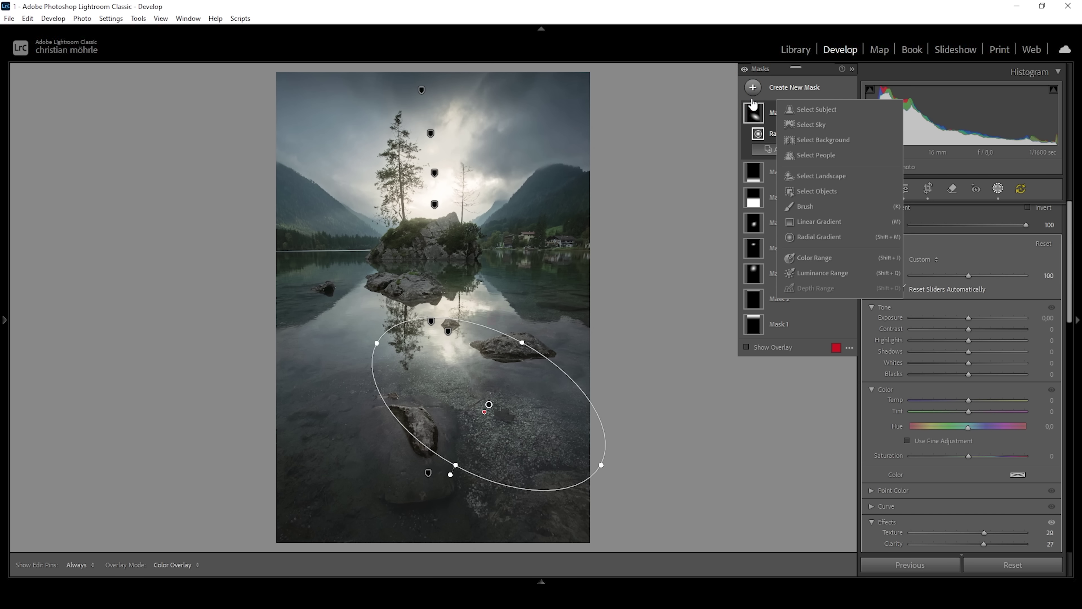
left_click(816, 191)
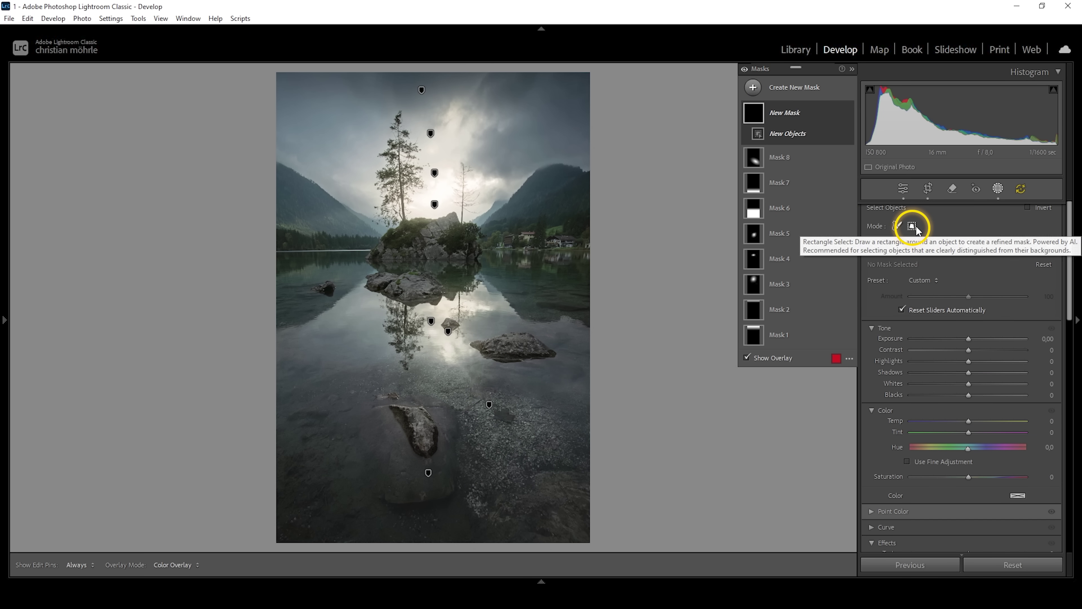
left_click(911, 226)
left_click_drag(353, 269, 494, 203)
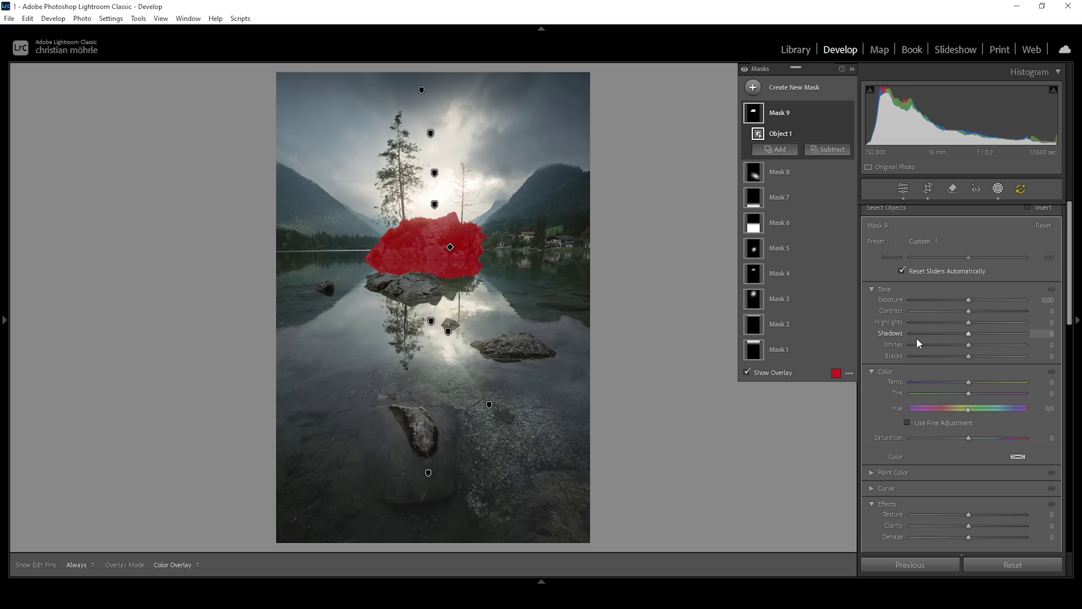
left_click(969, 345)
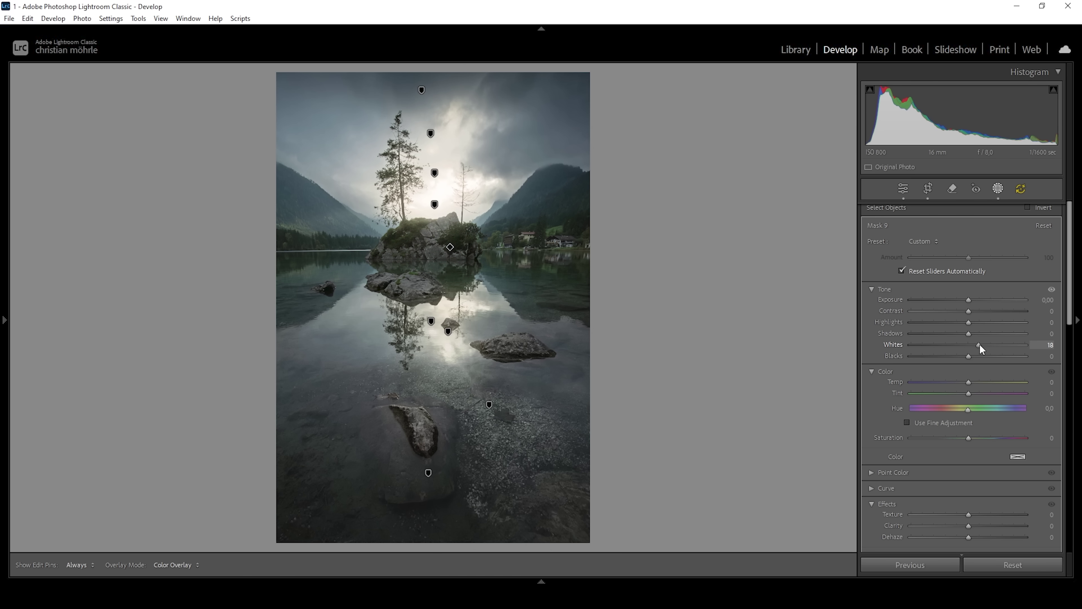
left_click(980, 345)
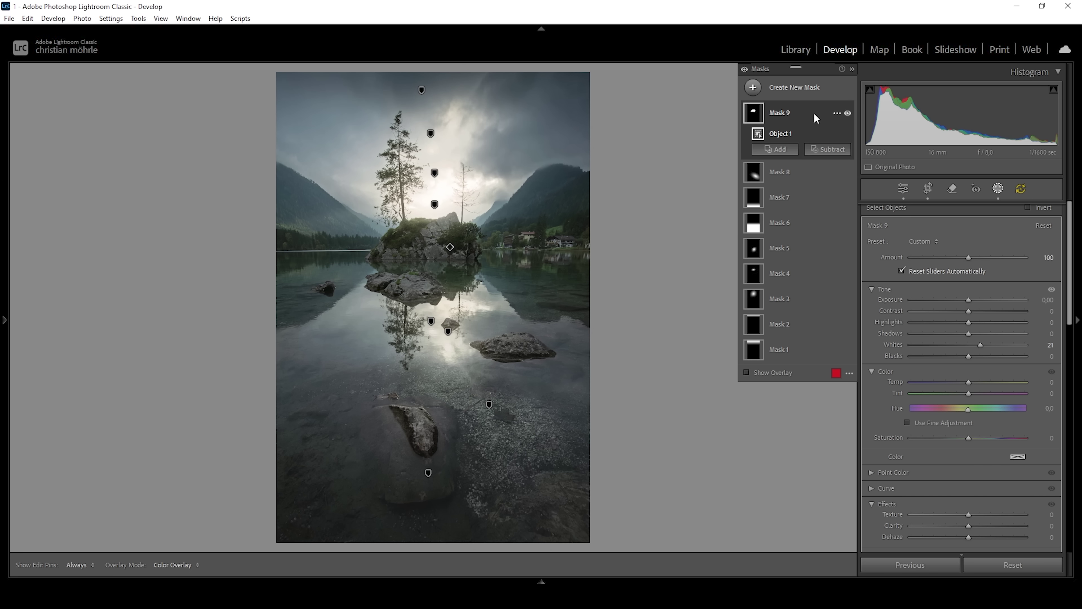
Create a landscape mask that selects the mountains.
left_click(753, 87)
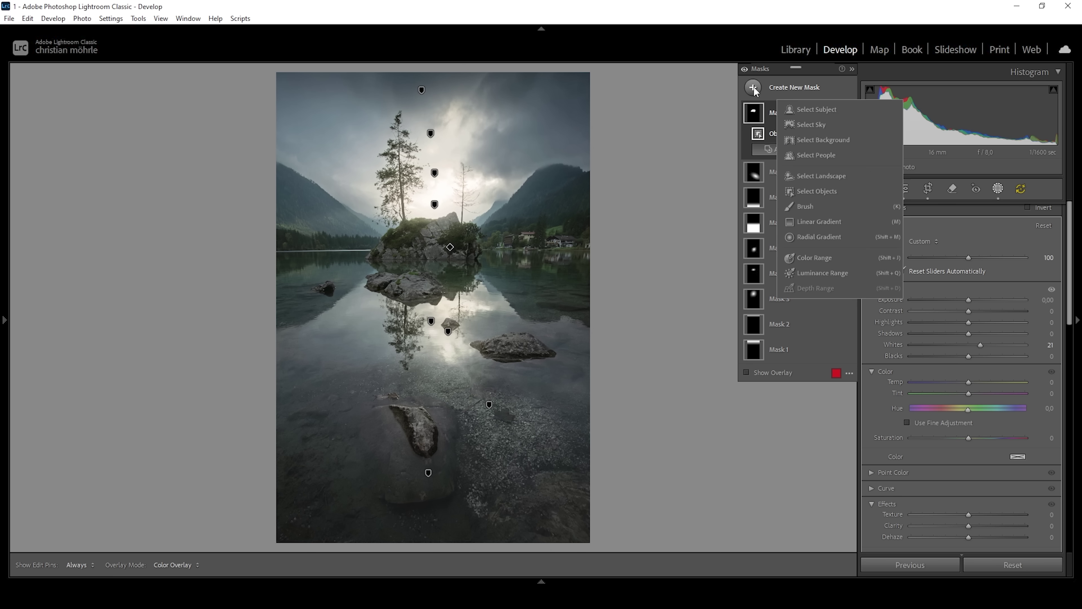
left_click(803, 176)
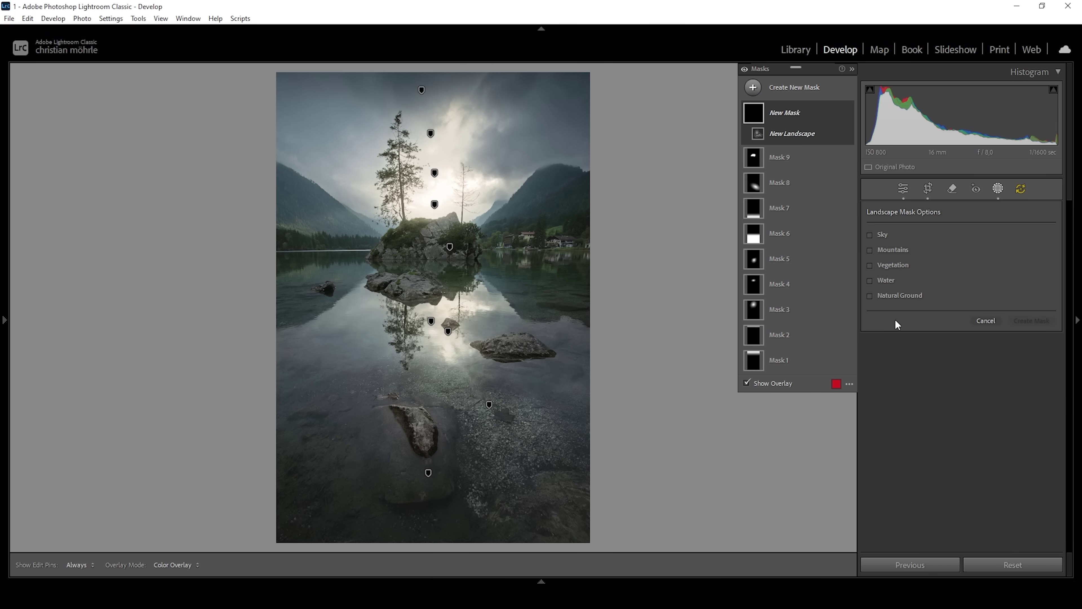
left_click(900, 249)
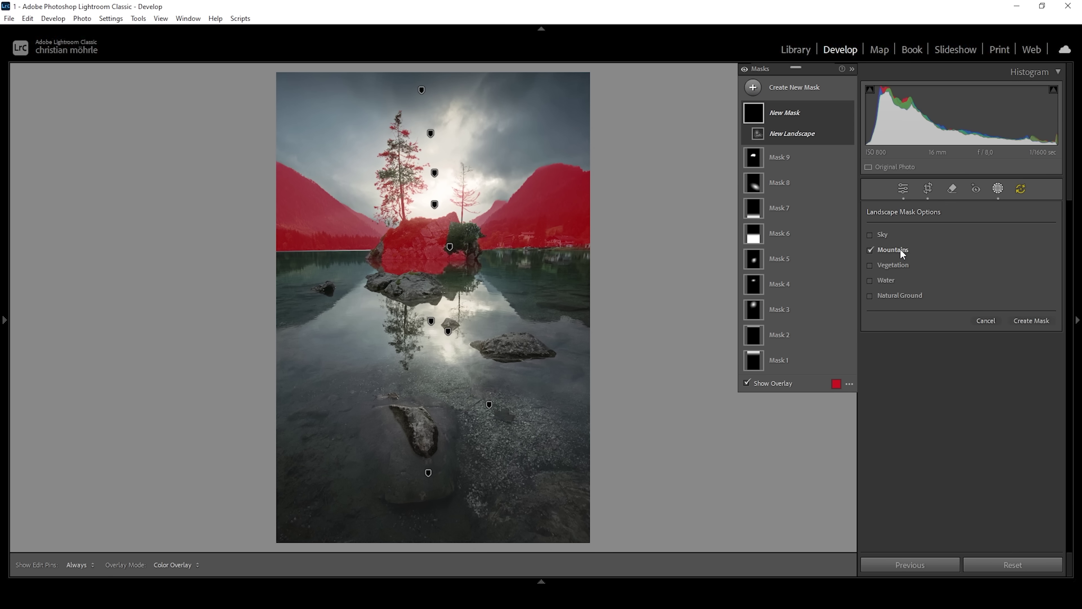
left_click(1034, 323)
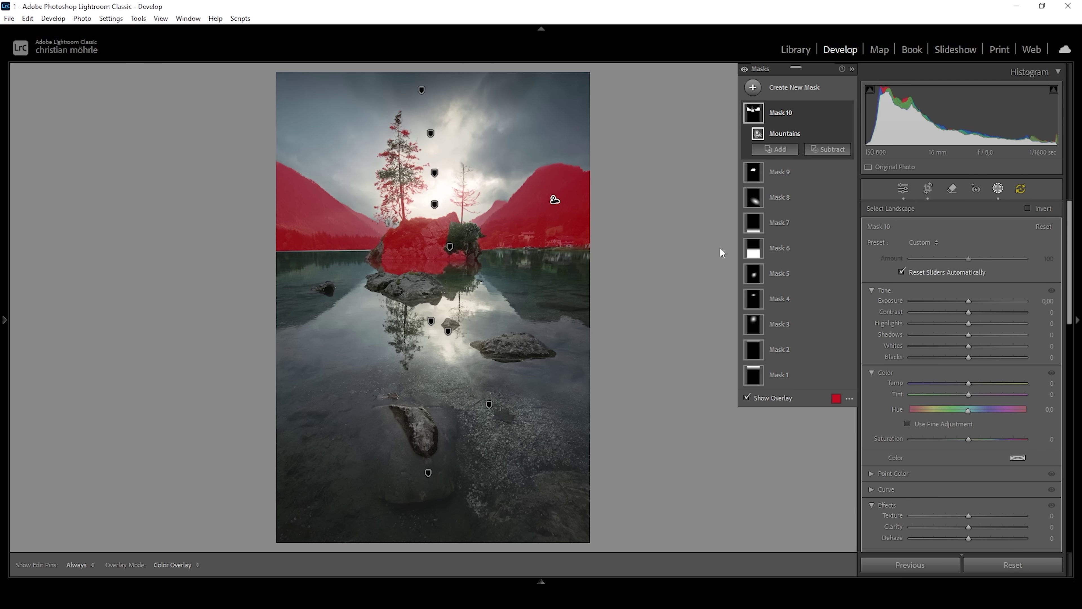
Subtract the rocky island from the mountains mask using a rectangular object selection.
left_click(828, 149)
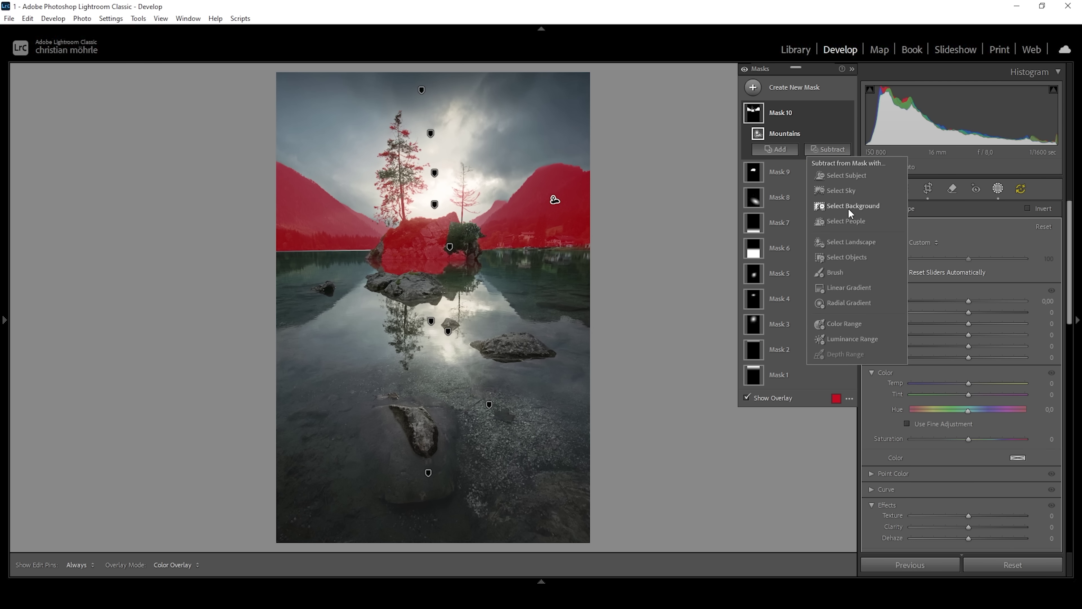
key("Escape")
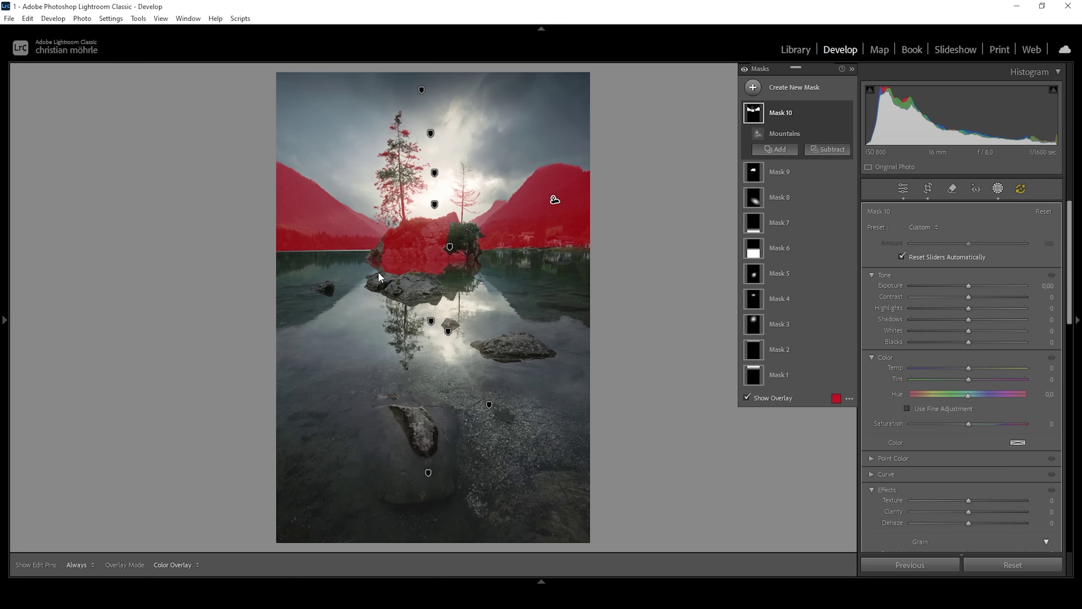
left_click_drag(369, 278, 474, 205)
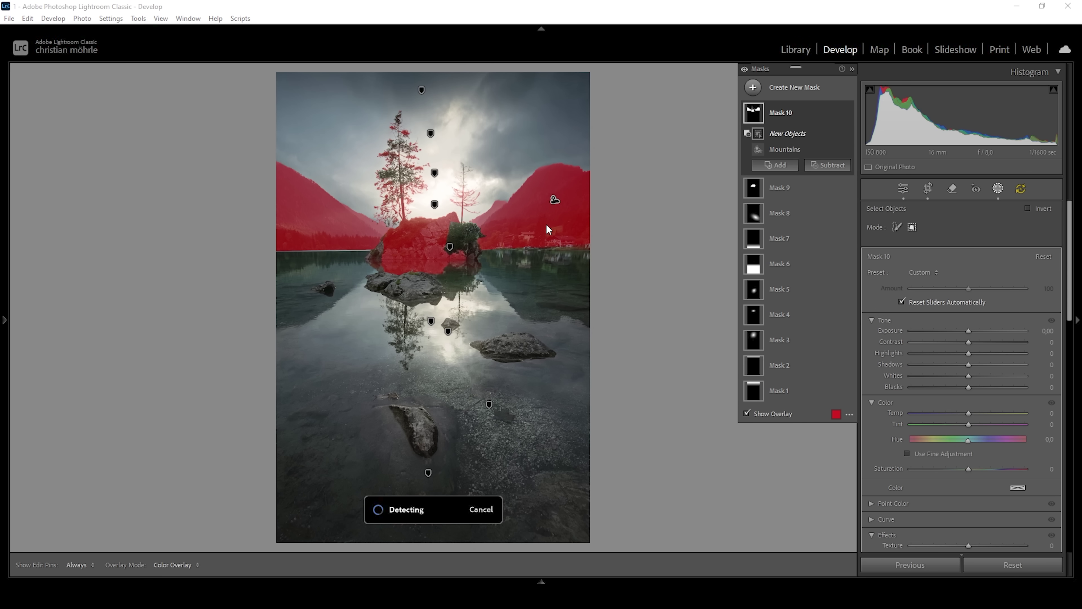
Subtract the two trees on the island from the mountains mask by brushing over them.
left_click(827, 164)
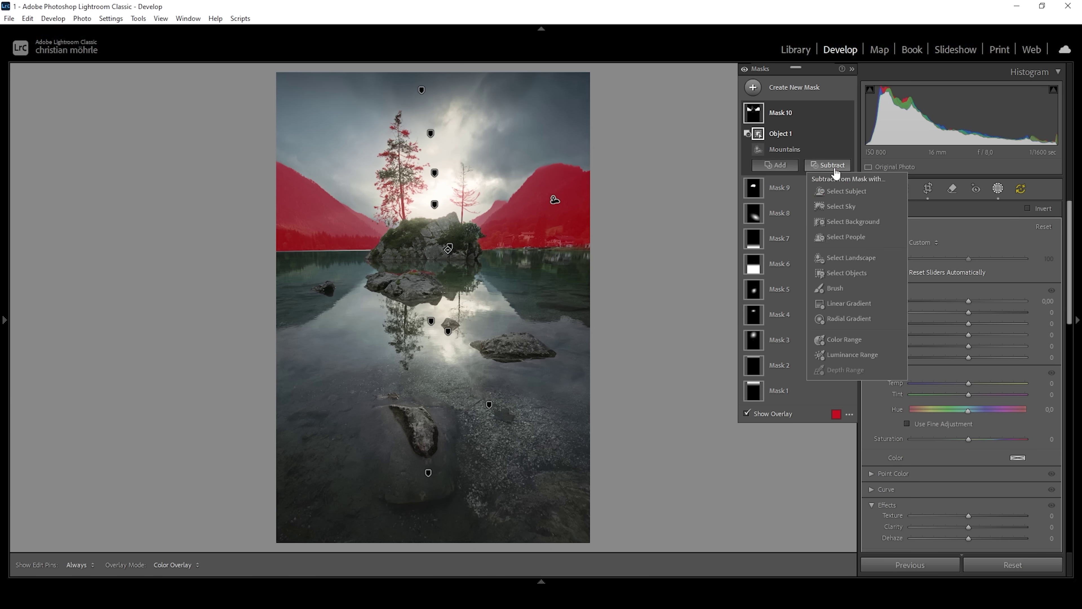
left_click(834, 284)
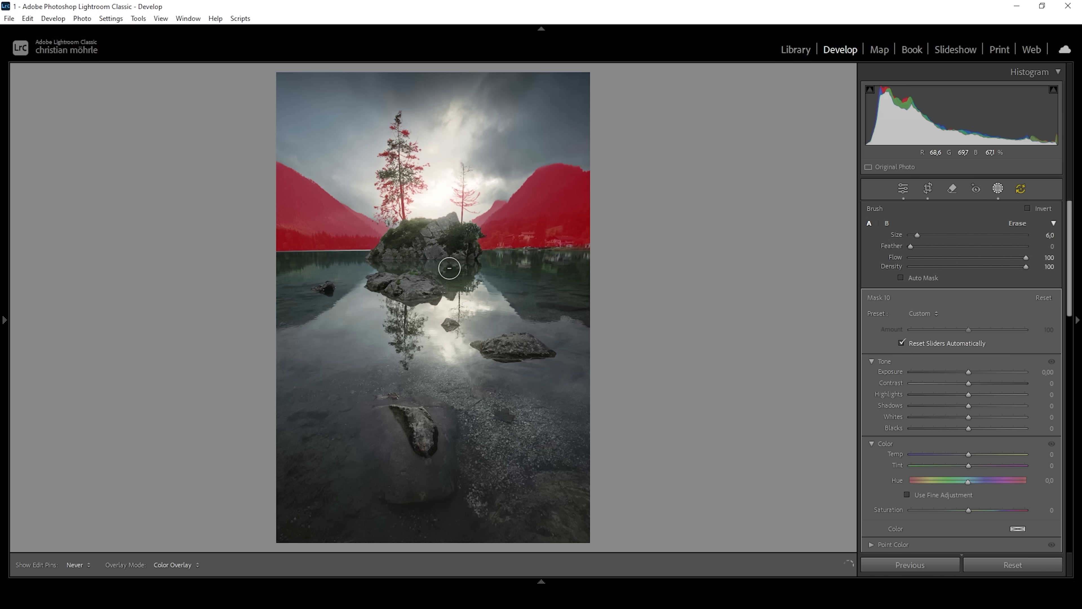
key("shift+w")
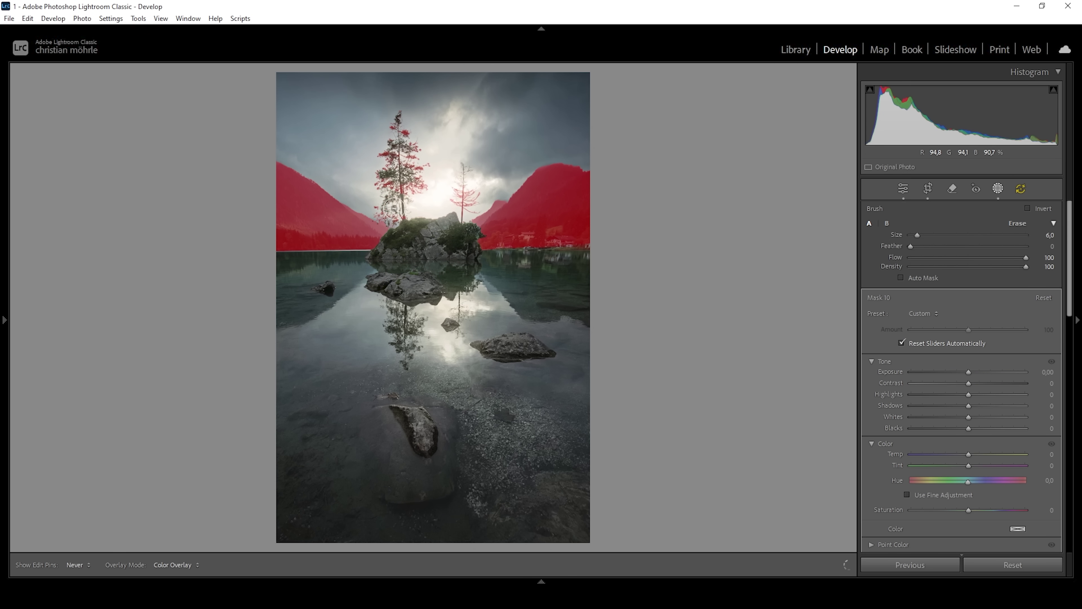
mouse_move(382, 205)
left_mouse_down()
mouse_move(410, 213)
mouse_move(398, 164)
mouse_move(379, 173)
mouse_move(401, 118)
mouse_move(423, 164)
mouse_move(407, 154)
mouse_move(383, 187)
mouse_move(419, 189)
mouse_move(389, 174)
mouse_move(450, 169)
mouse_move(474, 201)
left_mouse_up()
key("shift+w")
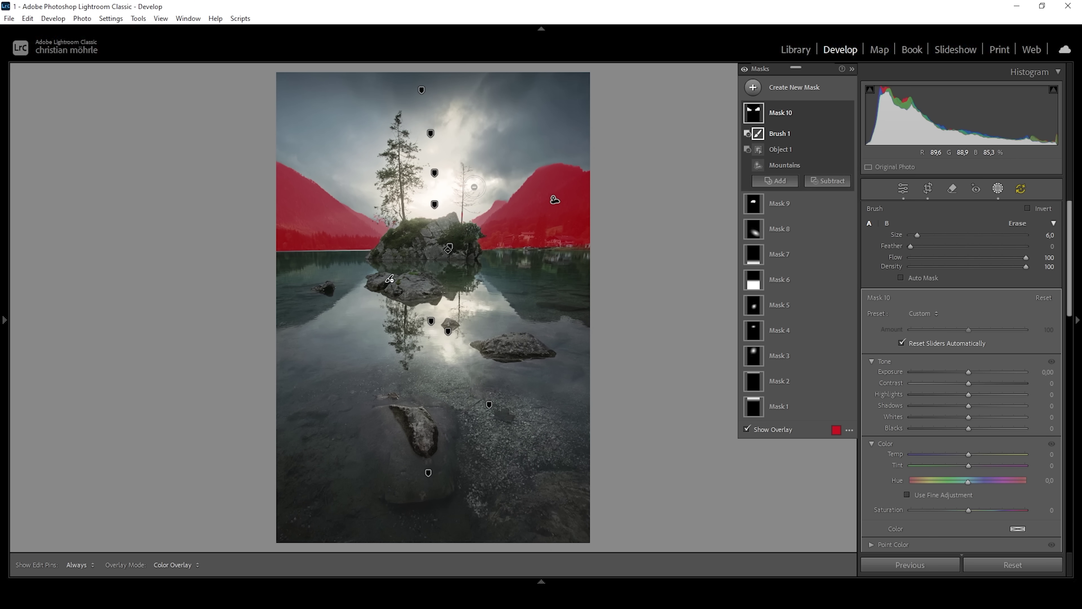
Intersect the mountains mask with a wide radial gradient centred on the glow just above the island.
left_click(837, 114)
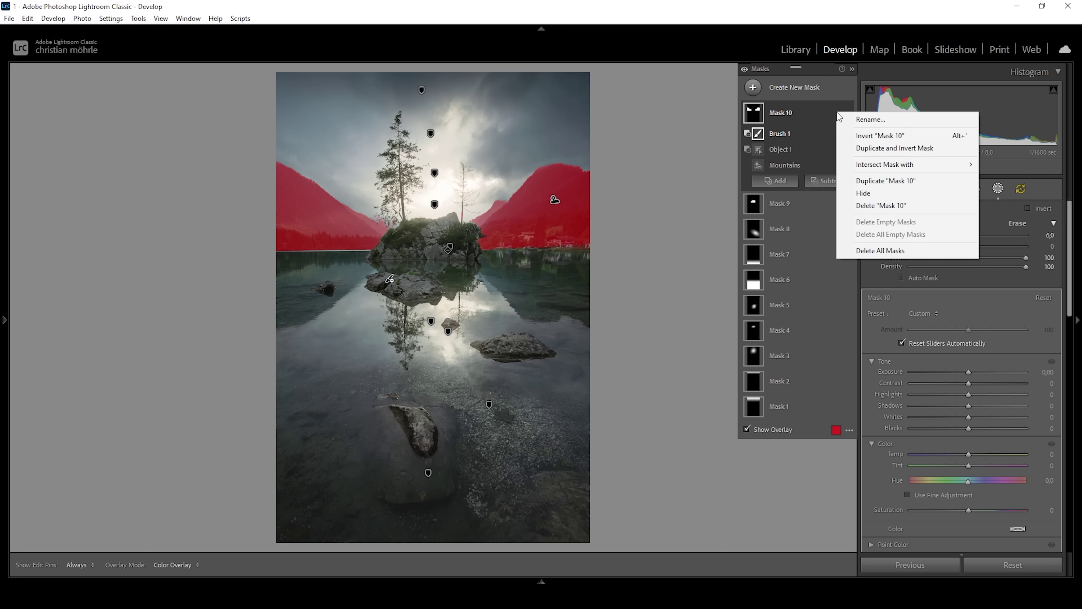
mouse_move(857, 165)
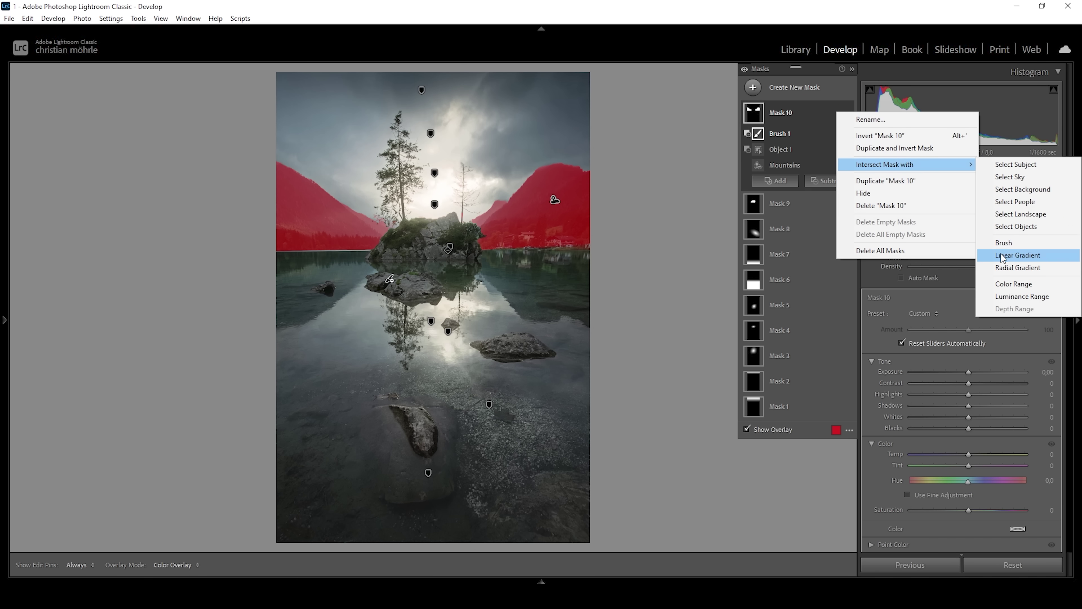
left_click(1017, 268)
left_click_drag(386, 194, 514, 257)
left_click_drag(379, 189, 412, 197)
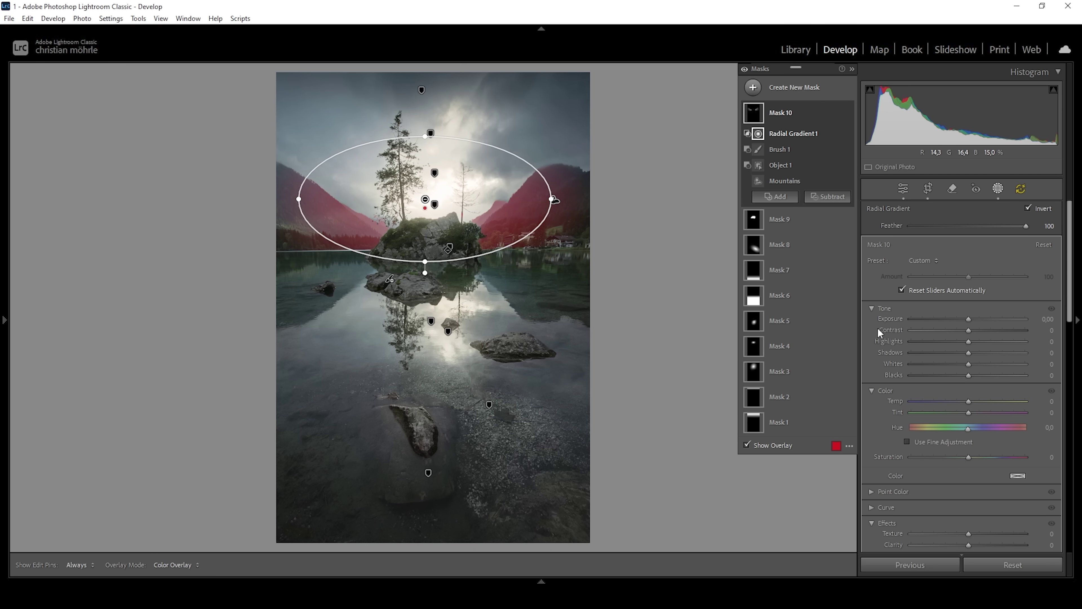
Set the mountains mask to dehaze −27, clarity 21, blacks 37 and temperature 93.
scroll(904, 405, "down", 3)
left_click_drag(967, 478, 986, 469)
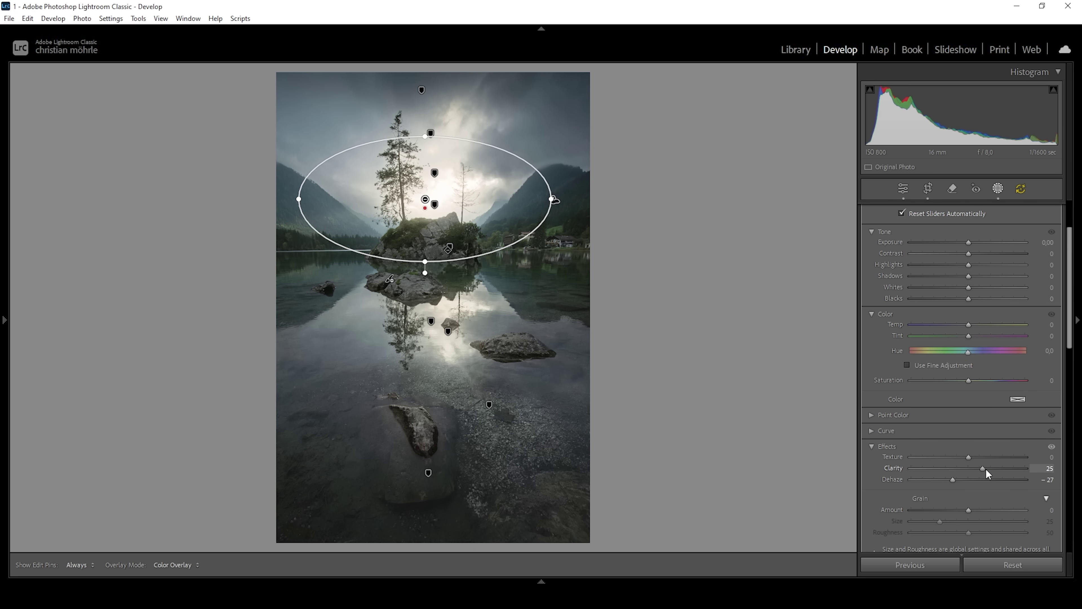
scroll(993, 465, "down", 4)
left_click_drag(966, 298, 994, 300)
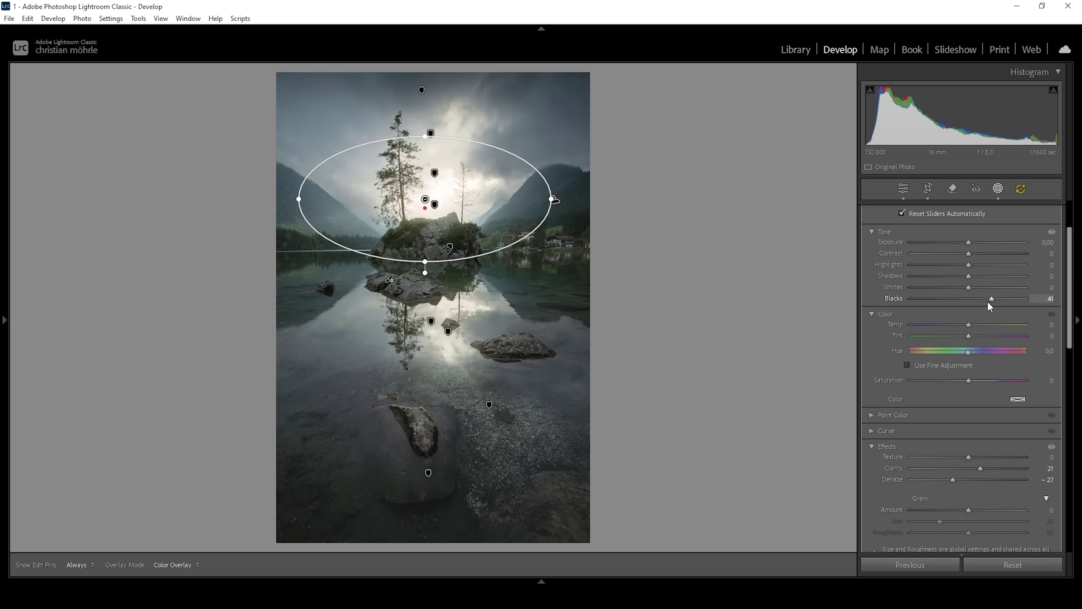
left_click_drag(989, 307, 989, 307)
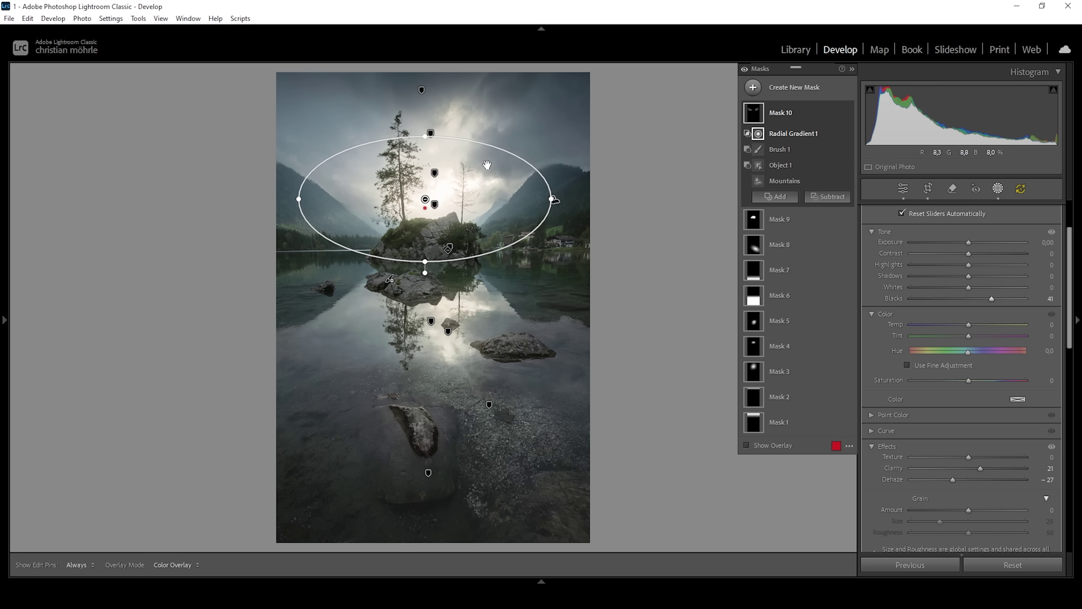
left_click_drag(970, 325, 970, 325)
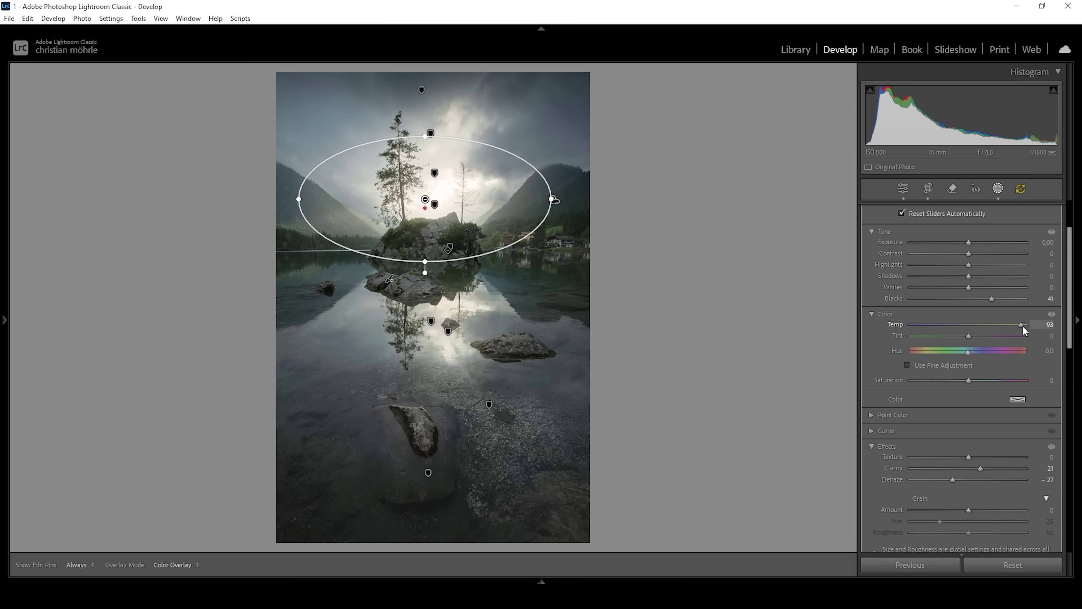
left_click_drag(1022, 325, 1023, 325)
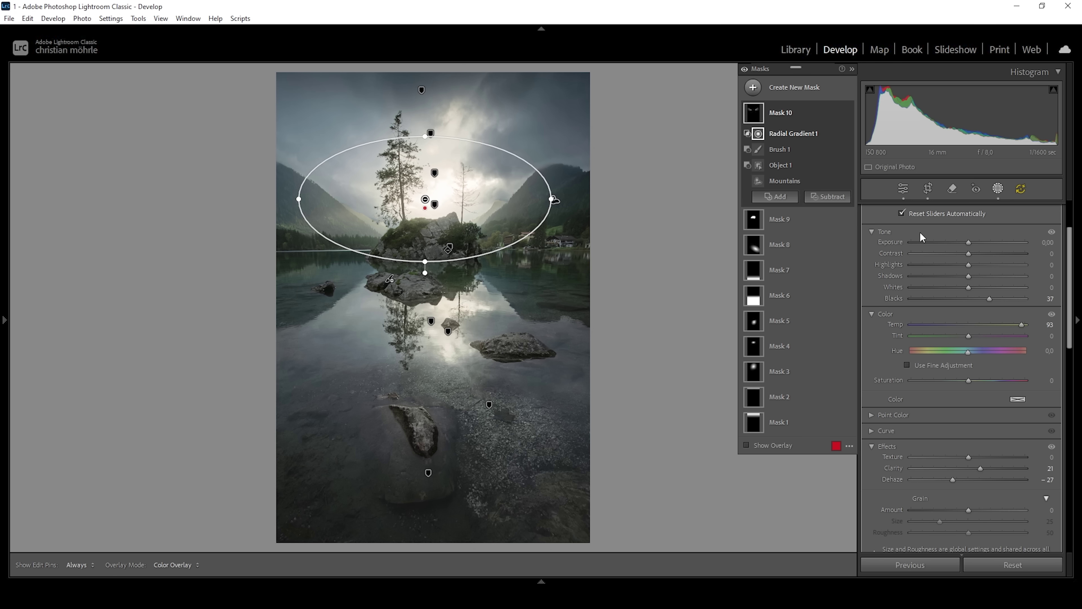
Hide and restore all mask adjustments to compare the photo with and without them.
left_click(745, 69)
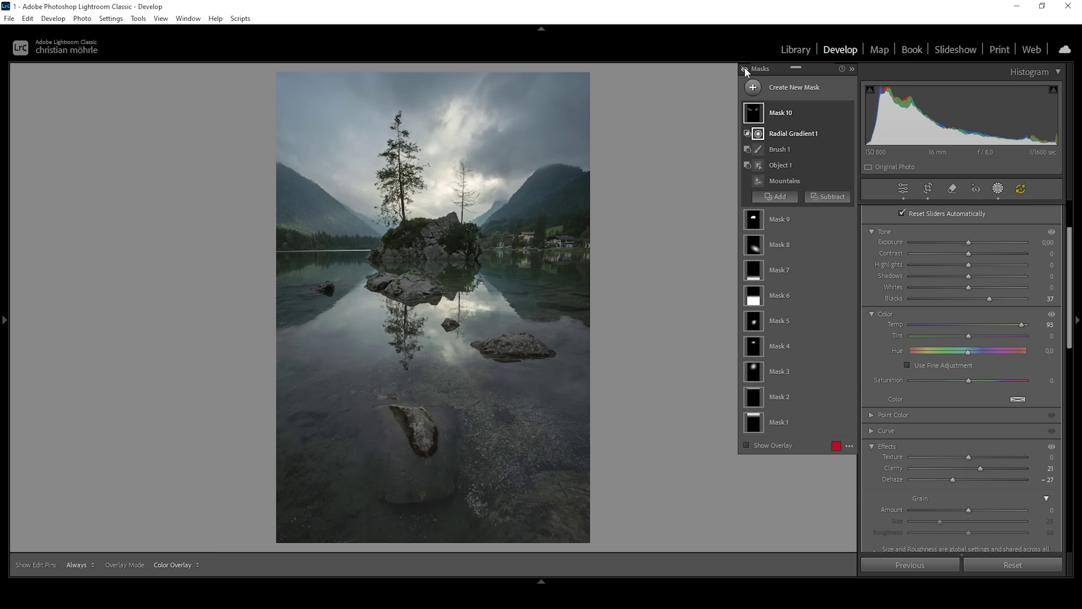
left_click(744, 69)
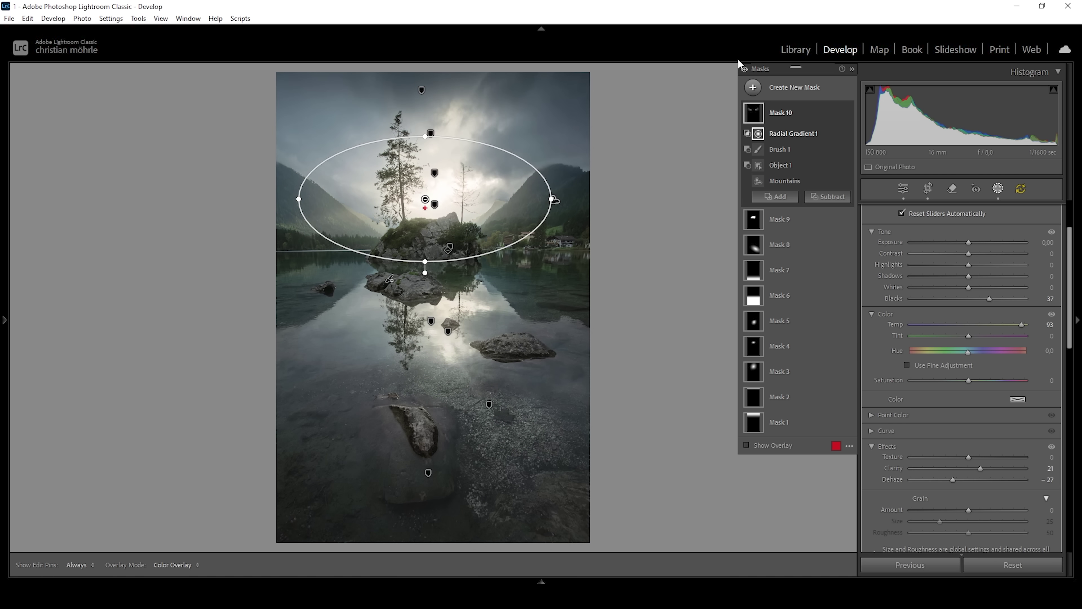
Lower the yellow and green hues in the HSL Color Mixer, and bring up its saturation adjustments.
left_click(905, 193)
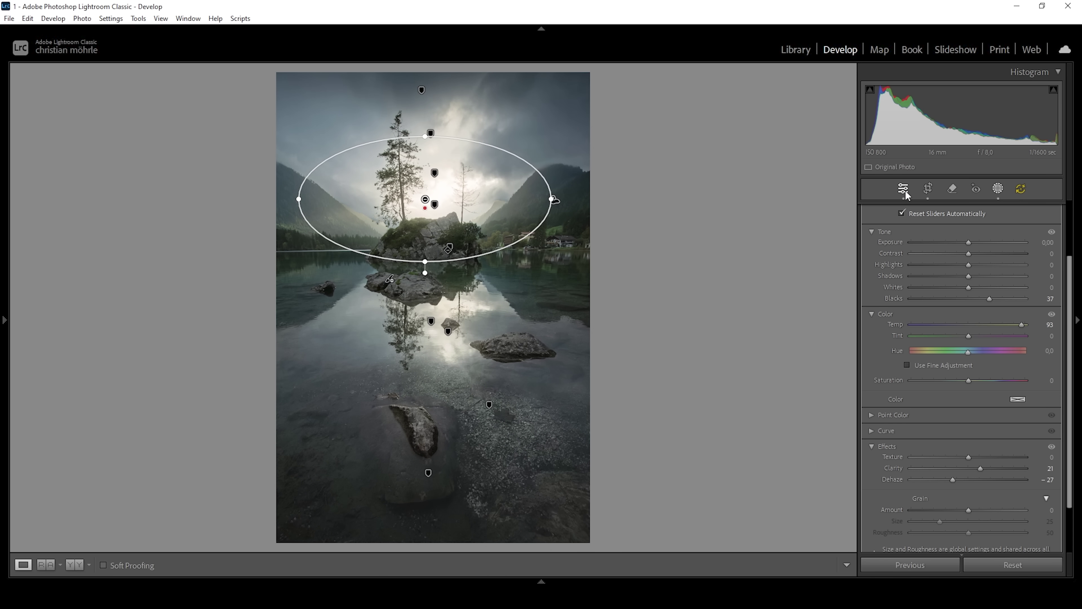
left_click(1033, 211)
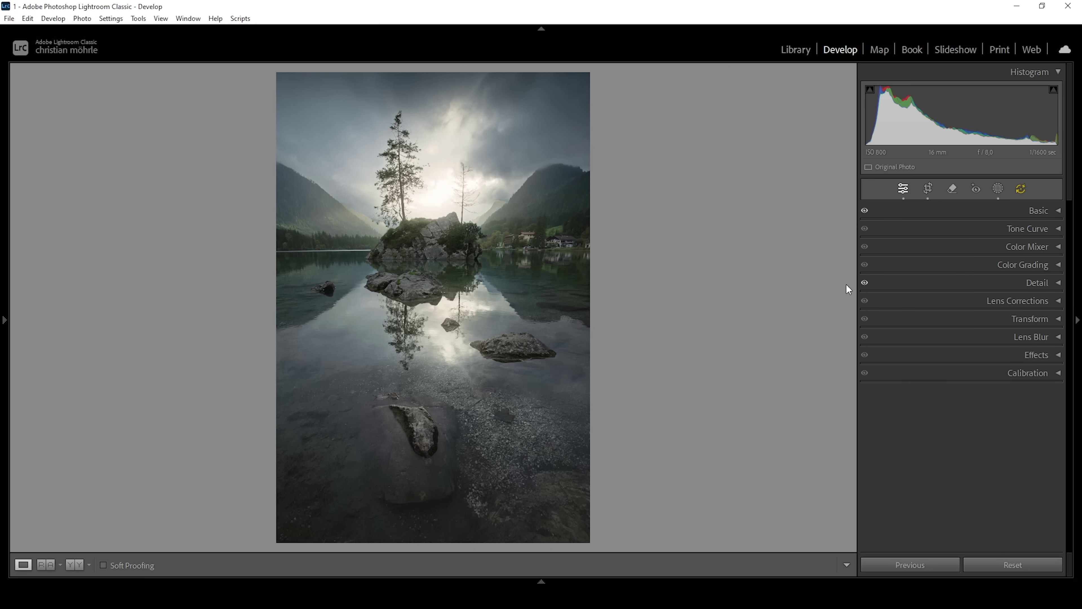
left_click(986, 245)
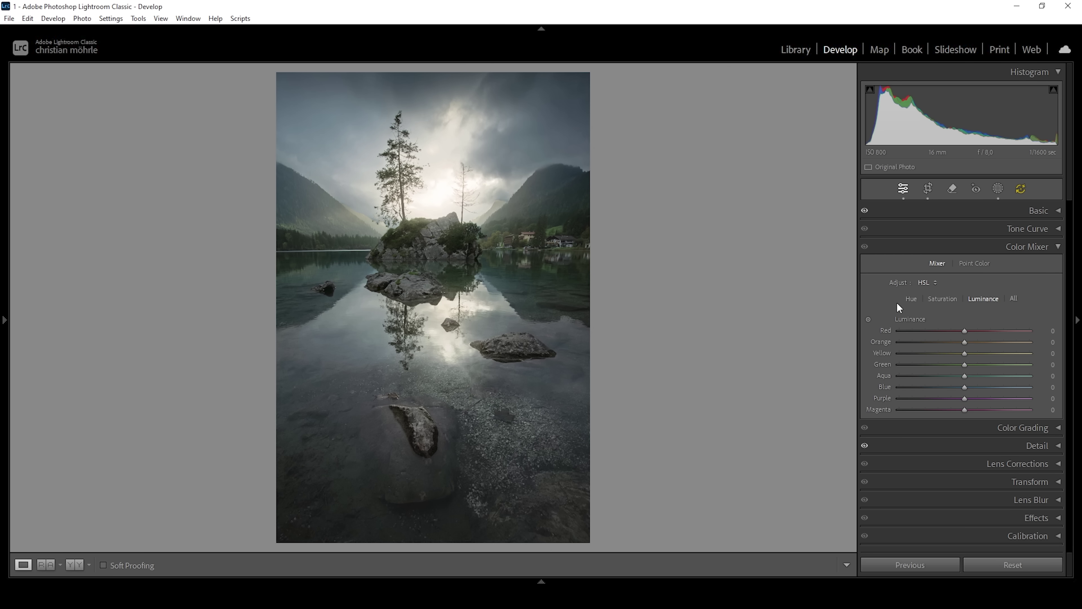
left_click(908, 299)
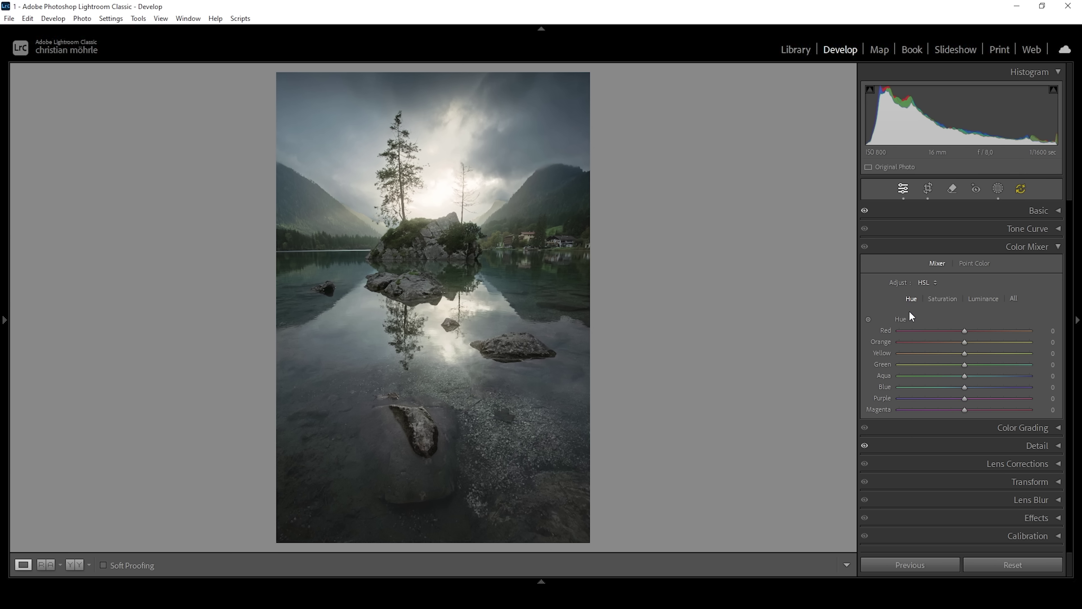
left_click_drag(964, 353, 963, 354)
left_click_drag(958, 352, 957, 352)
left_click_drag(964, 365, 958, 364)
left_click_drag(950, 364, 948, 363)
left_click(941, 298)
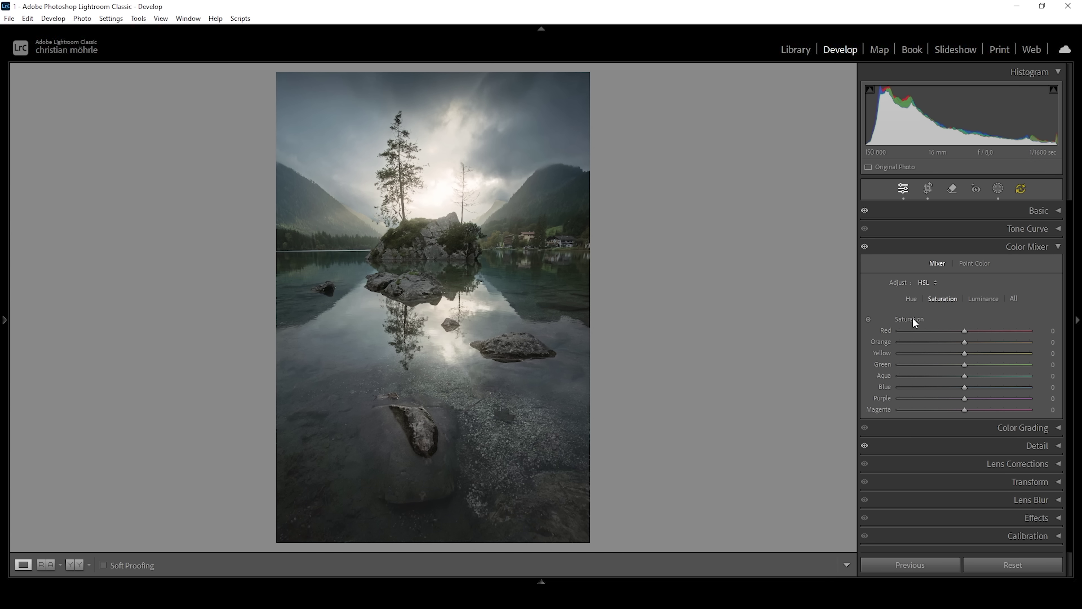
Set the Color Mixer saturation to orange +11, yellow −10, green −21, aqua −51 and blue −45.
left_click_drag(965, 387, 930, 387)
left_click_drag(959, 375, 956, 376)
left_click_drag(954, 366, 956, 352)
left_click_drag(965, 342, 972, 342)
left_click(971, 245)
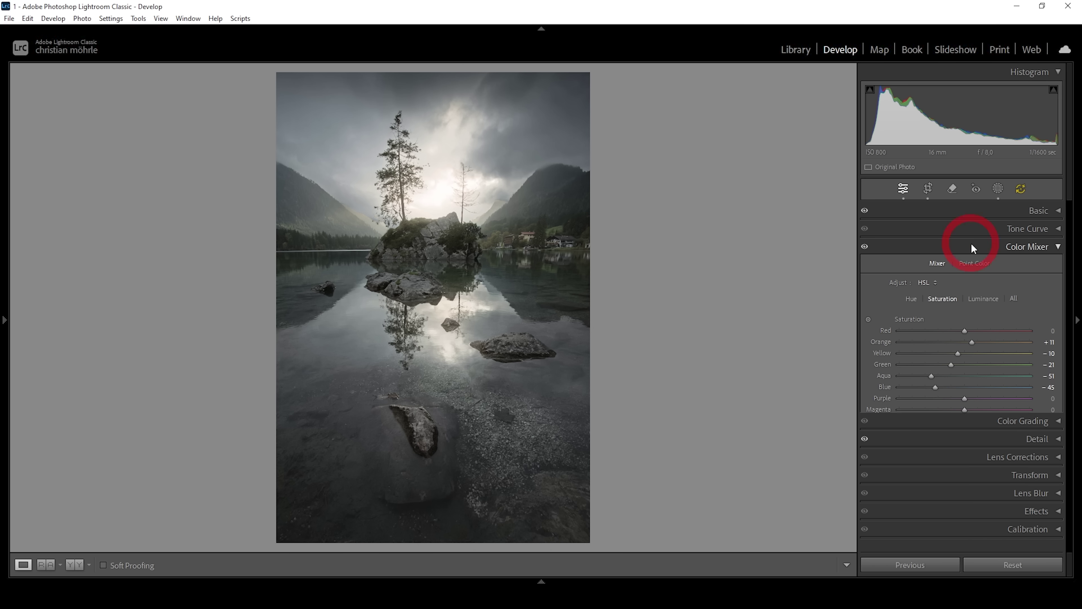
Color grade the highlights with hue 43 and saturation 38, and the midtones with hue 31 and saturation 22.
left_click(949, 264)
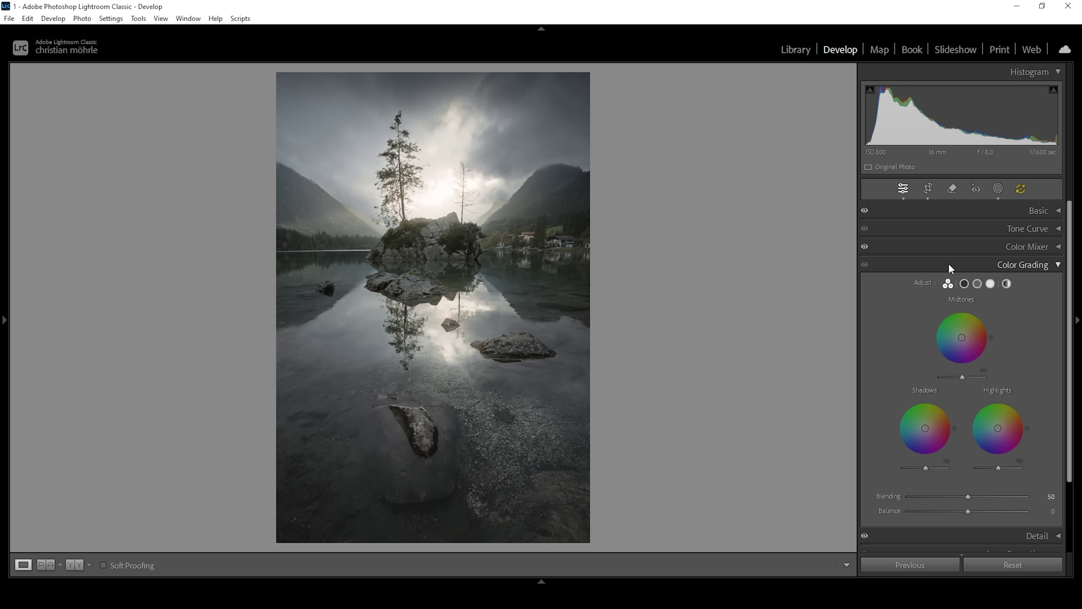
left_click(989, 284)
left_click_drag(908, 430, 952, 444)
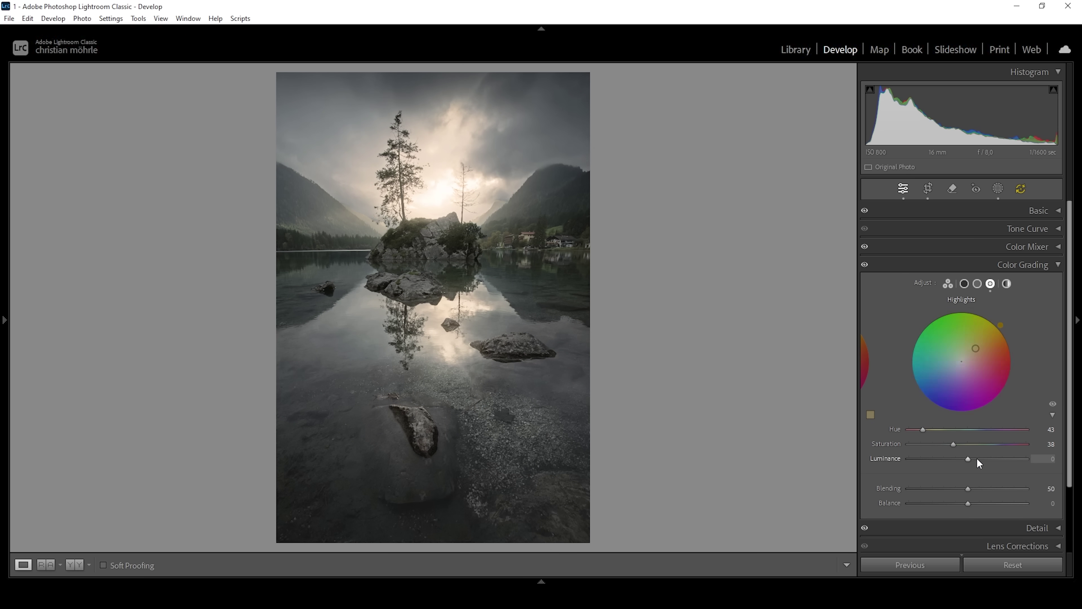
left_click(977, 284)
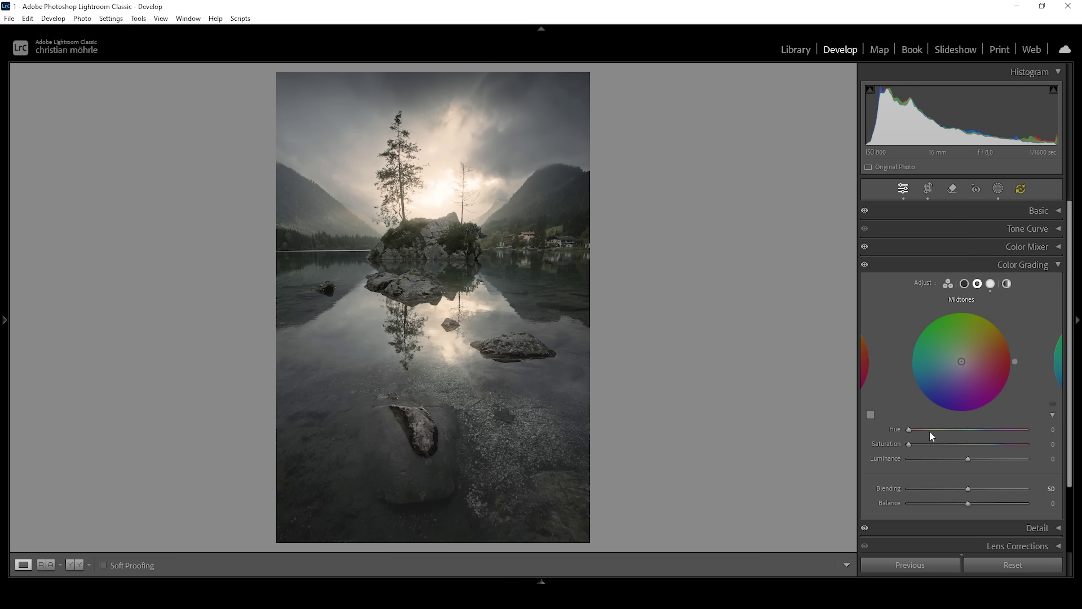
left_click_drag(909, 429, 935, 444)
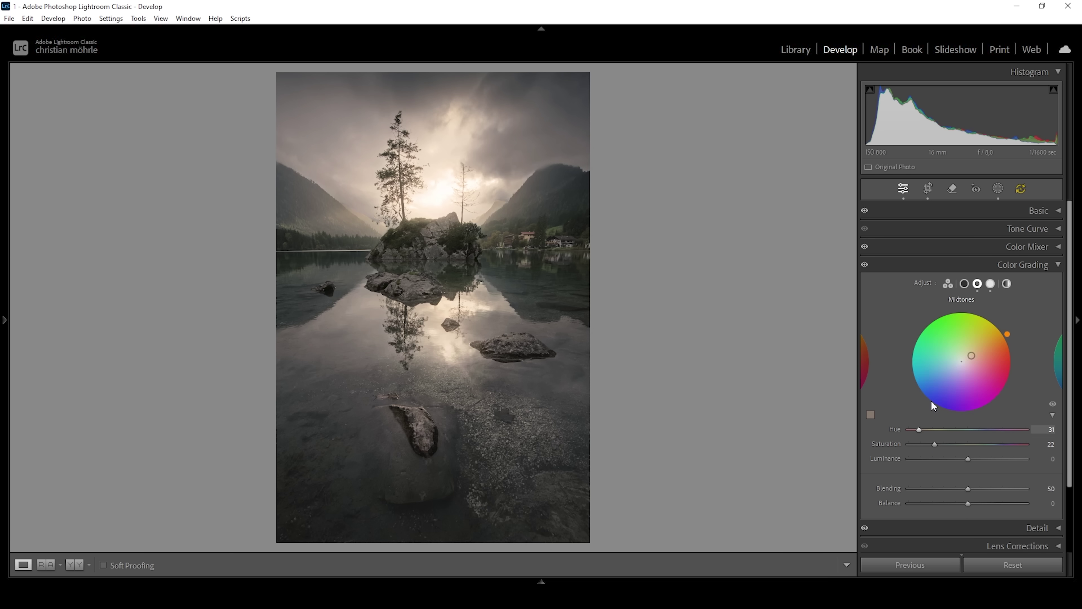
Color grade the shadows with hue 226 and saturation 6.
left_click(966, 283)
left_click_drag(909, 429, 985, 438)
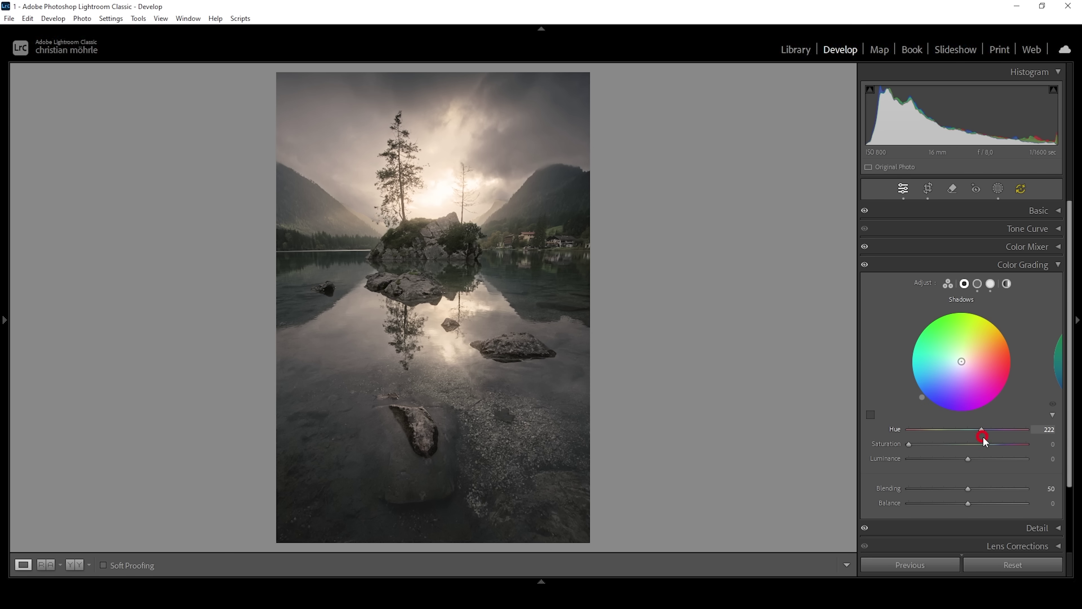
left_click(983, 430)
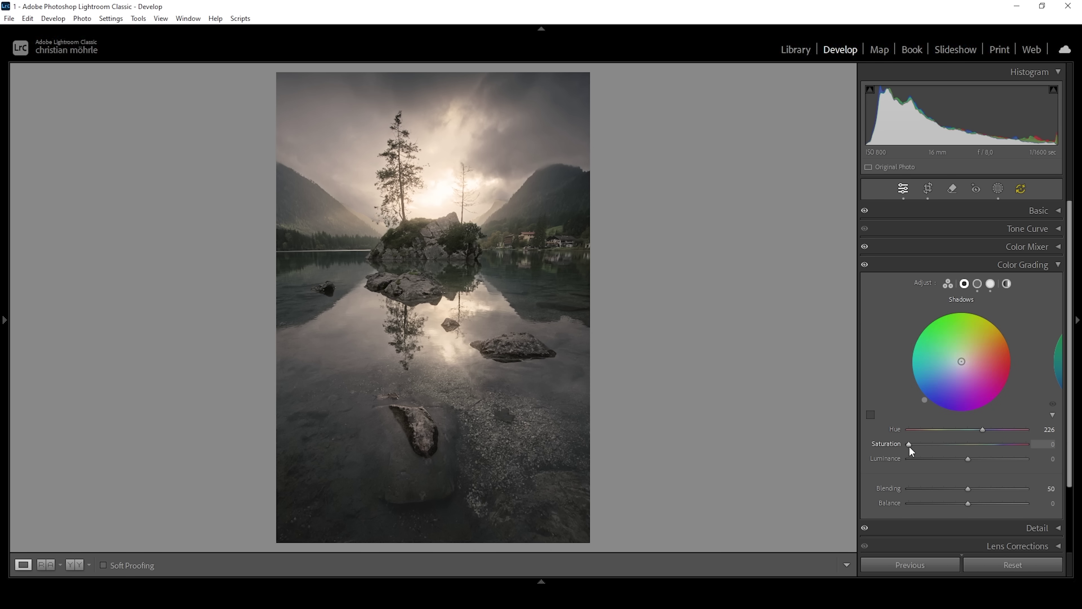
left_click_drag(908, 444, 916, 443)
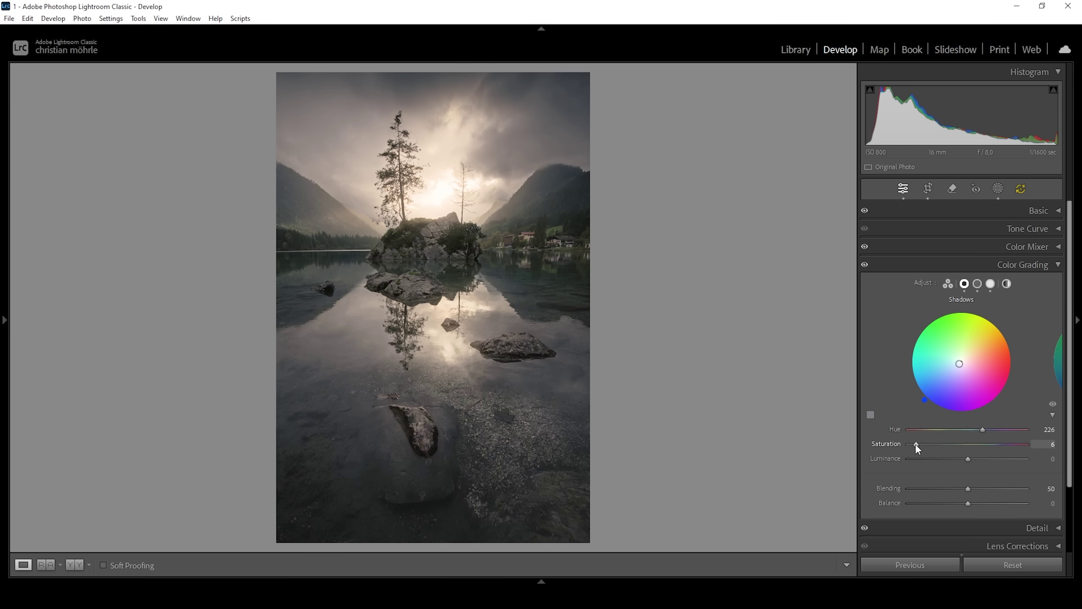
left_click(1032, 264)
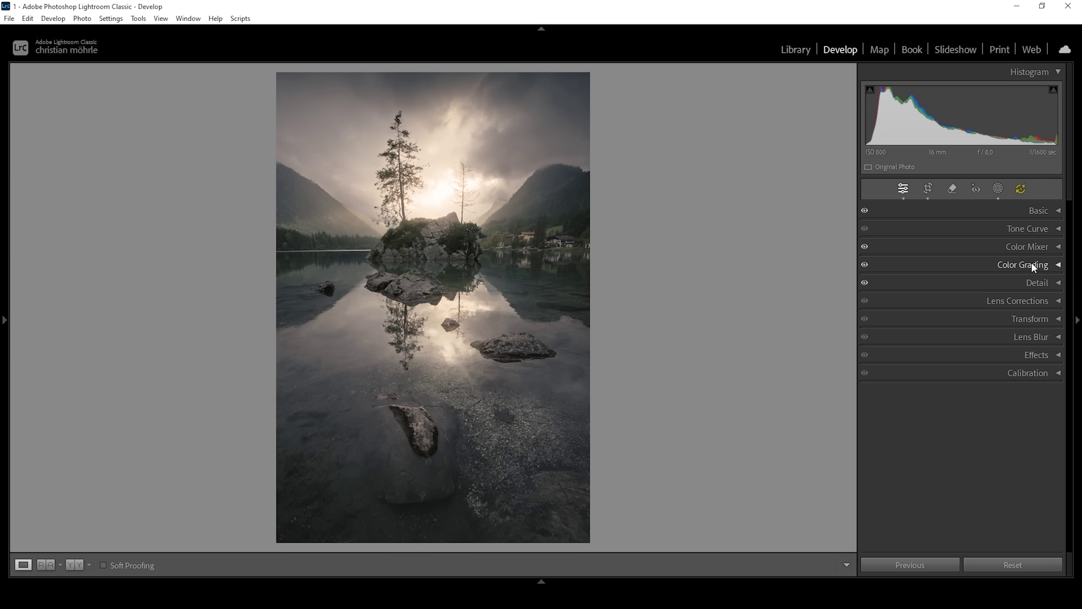
Lower the blue primary hue slightly and raise its saturation in the camera calibration.
left_click(973, 377)
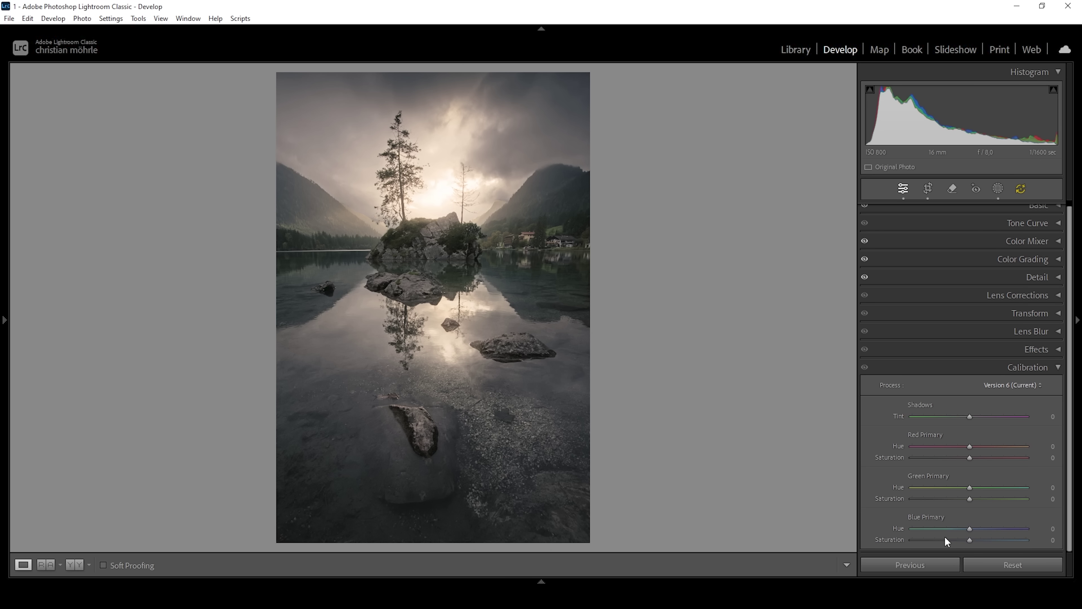
left_click_drag(969, 529, 959, 532)
left_click_drag(956, 532, 982, 539)
left_click(1041, 367)
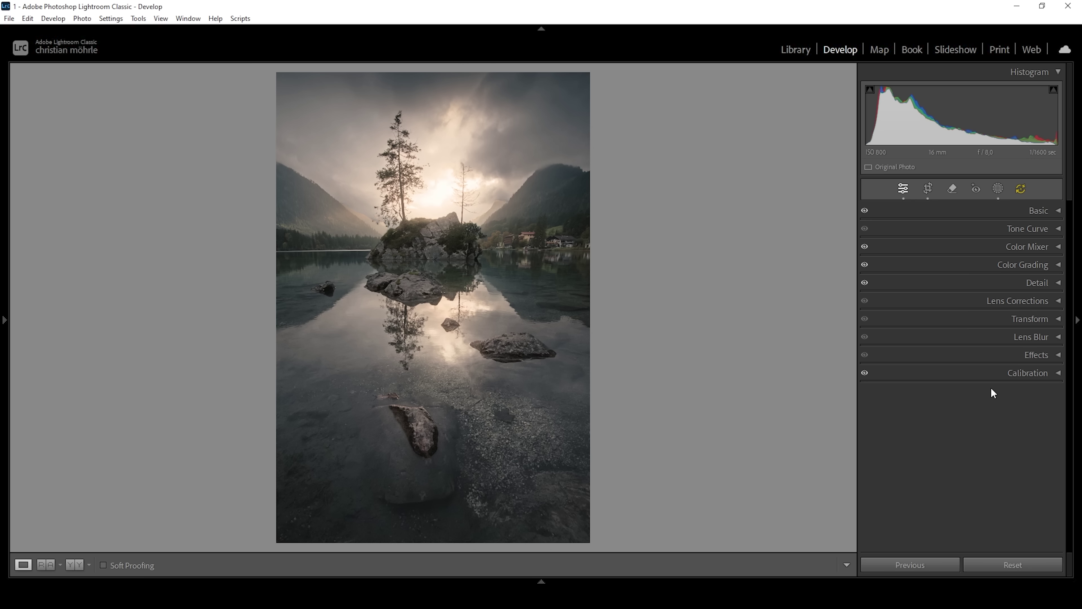
Set the sharpening to amount 71, radius 0.5, detail 100 and masking 77.
left_click(1016, 285)
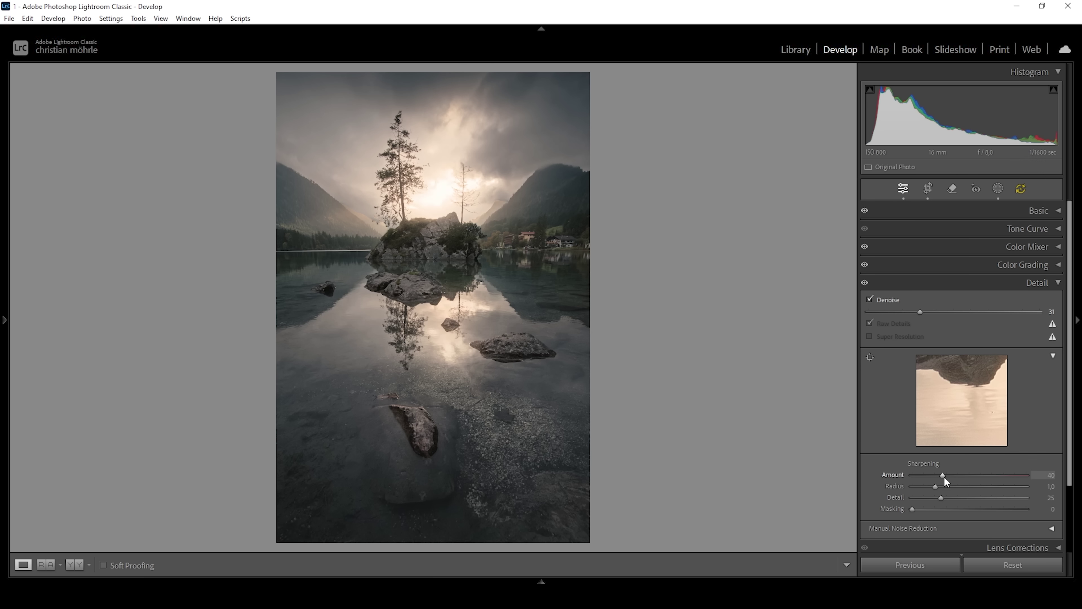
left_click_drag(939, 485, 930, 486)
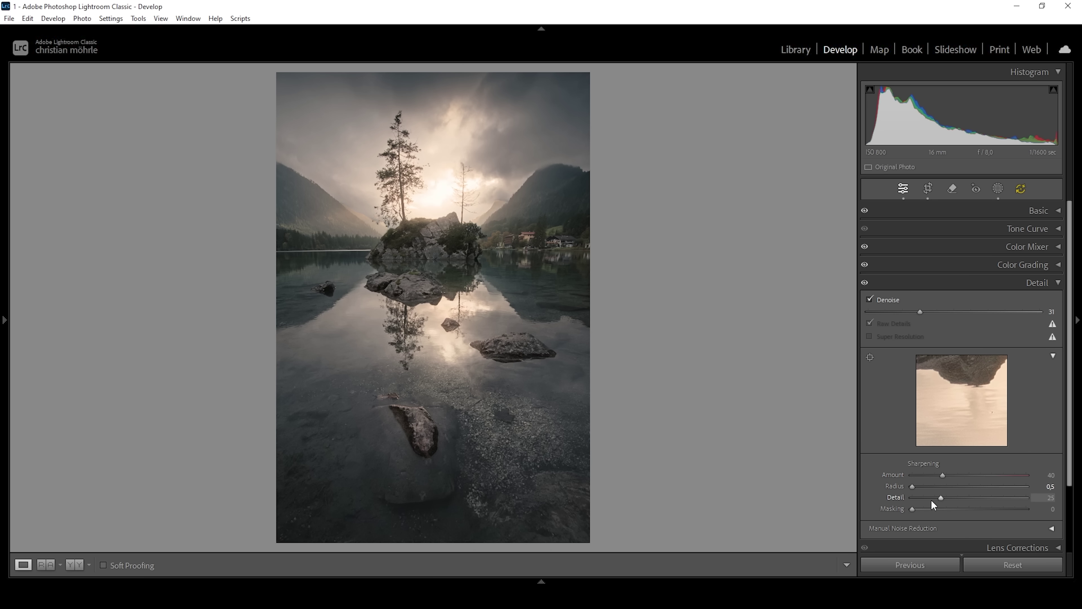
left_click_drag(972, 496, 1027, 497)
left_click_drag(912, 509, 1000, 512)
left_click_drag(944, 477, 968, 476)
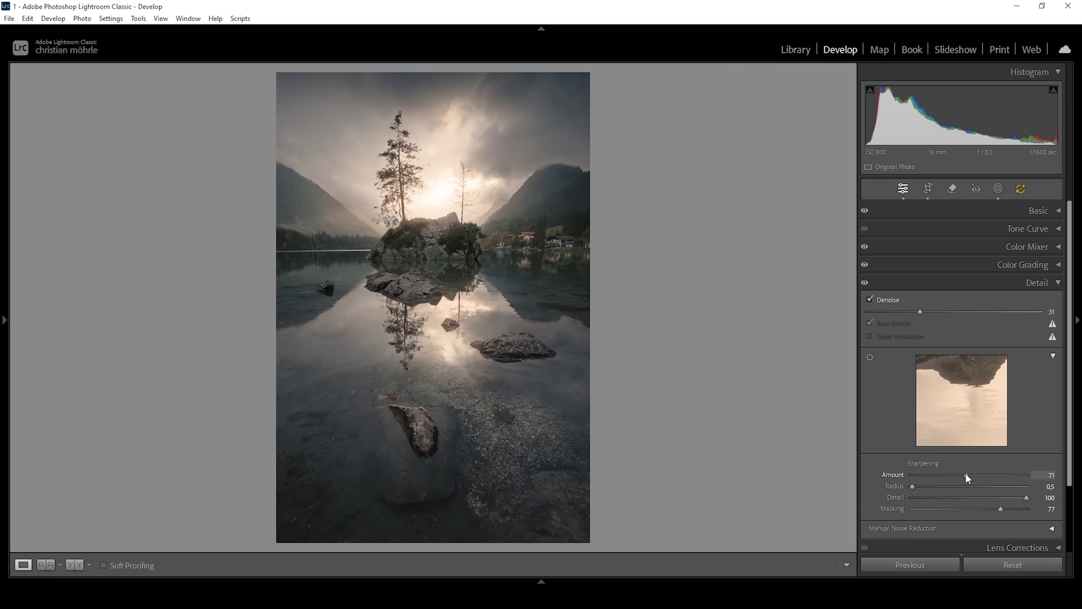